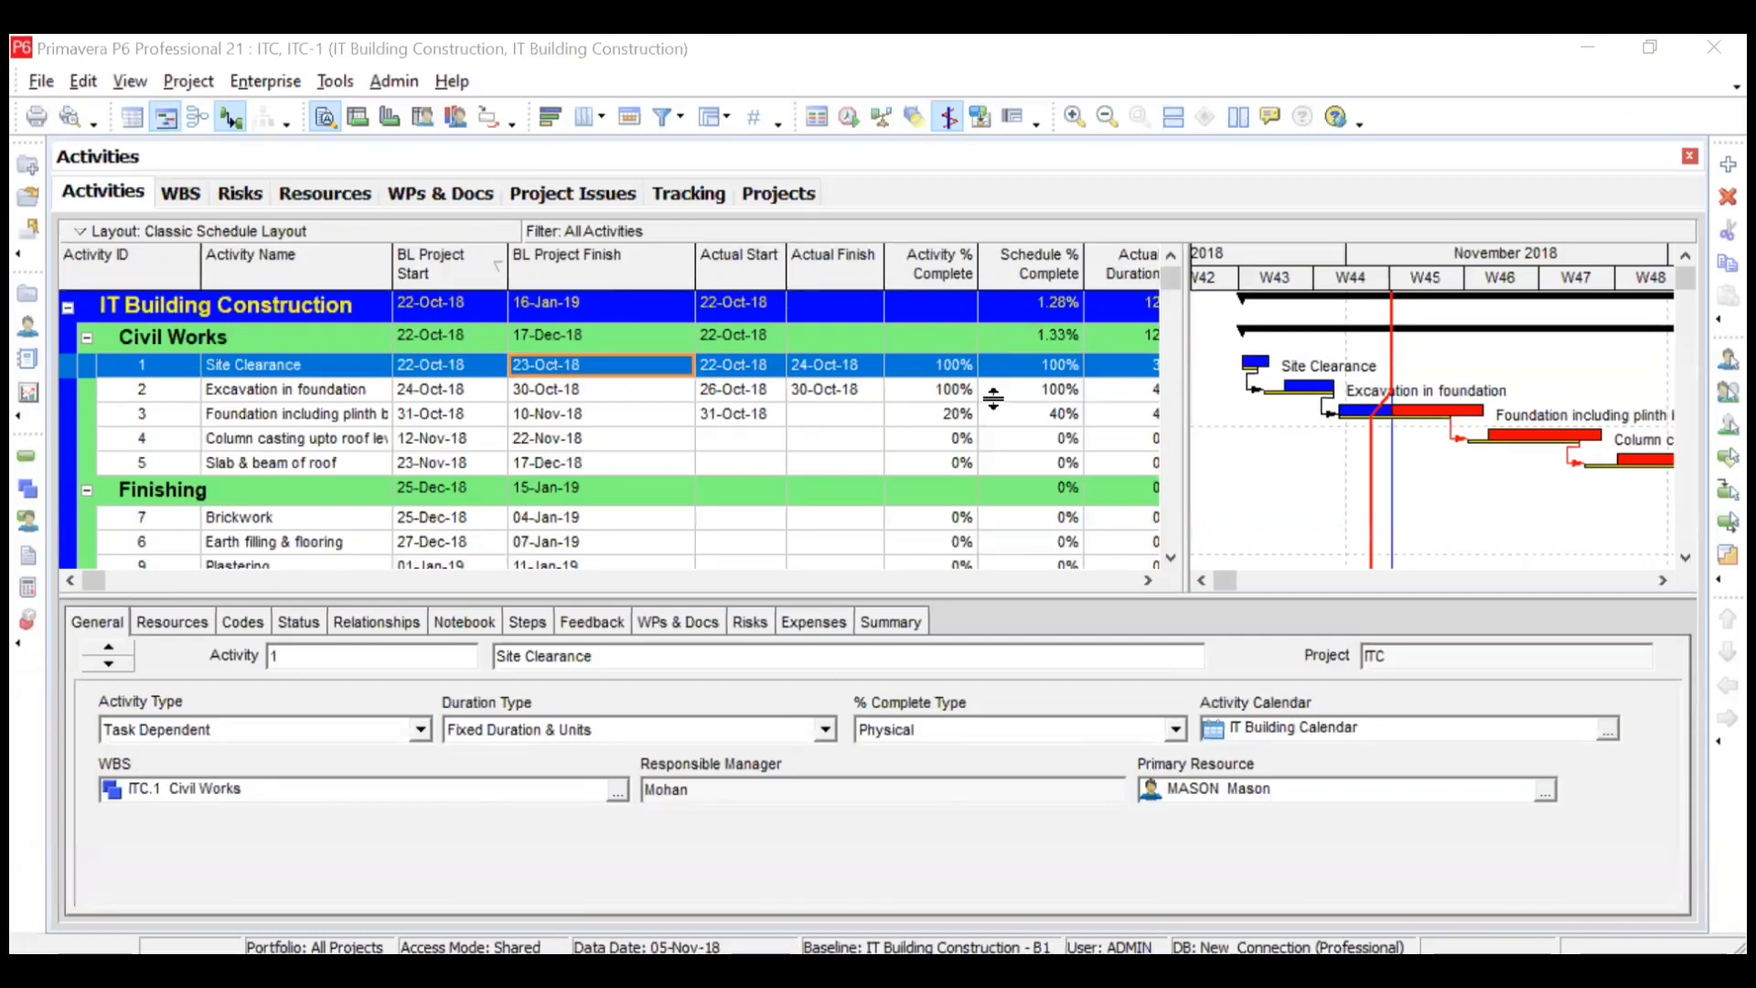
# - Open Admin Preferences on the General page, keeping Sunday as the first day of the week
pyautogui.click(398, 83)
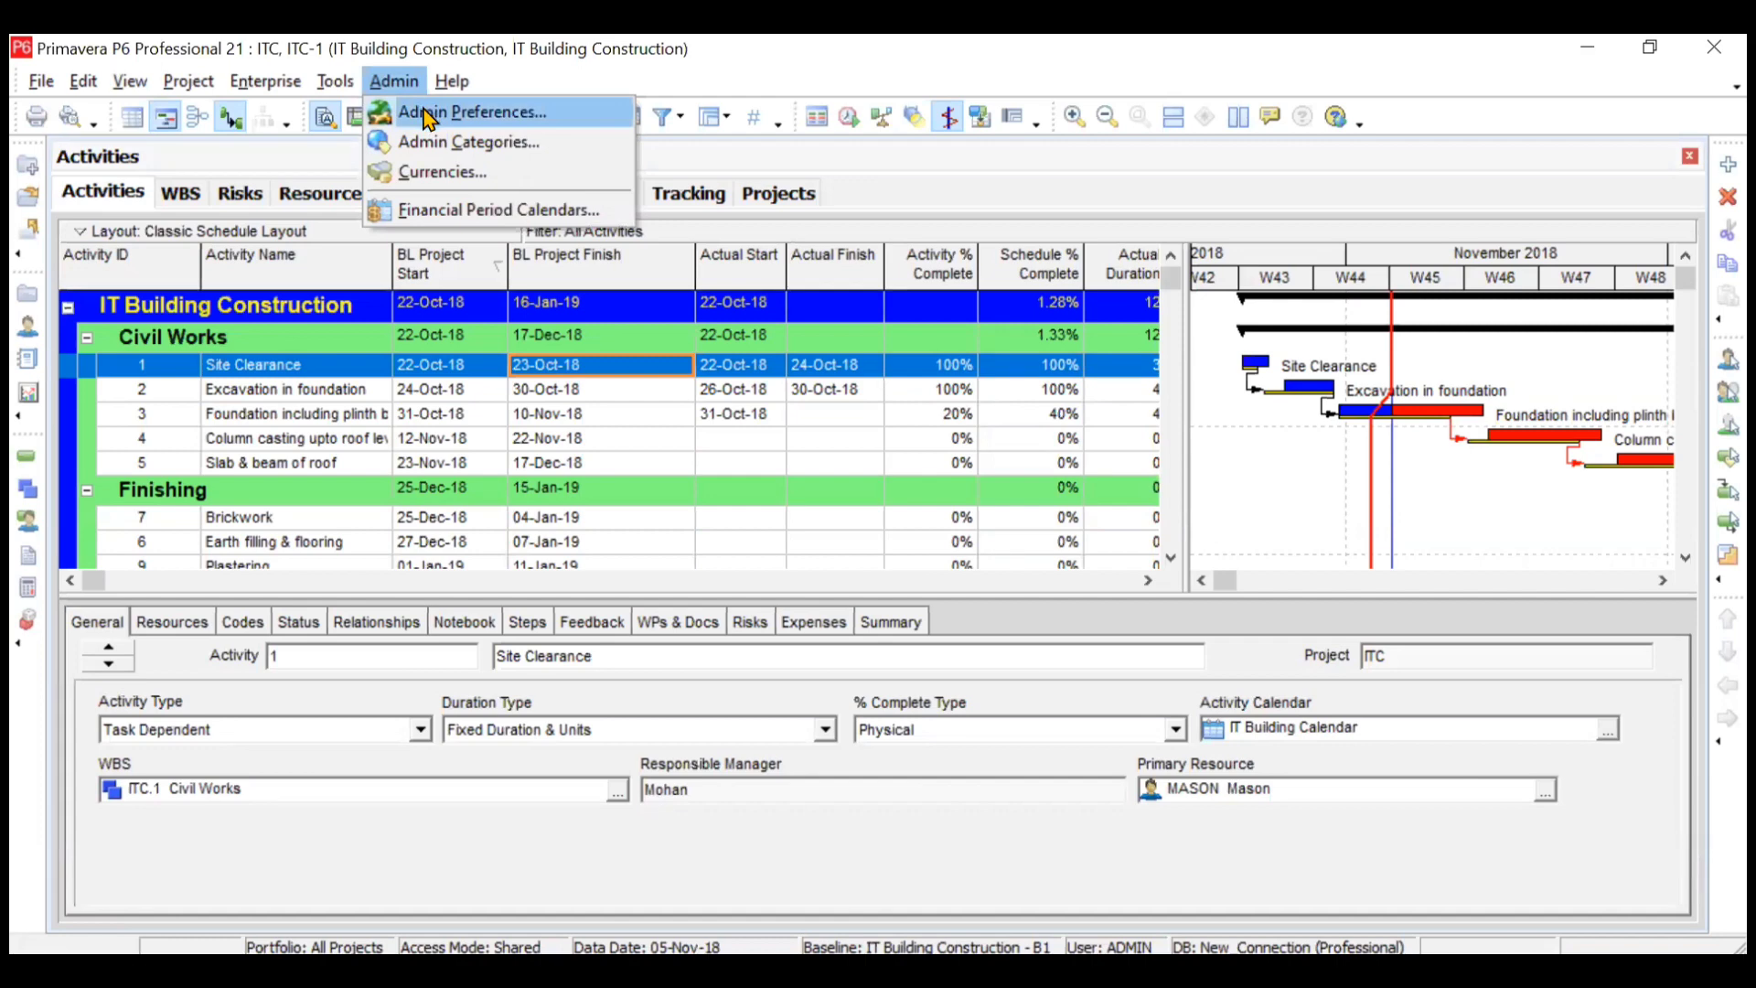
pyautogui.click(426, 113)
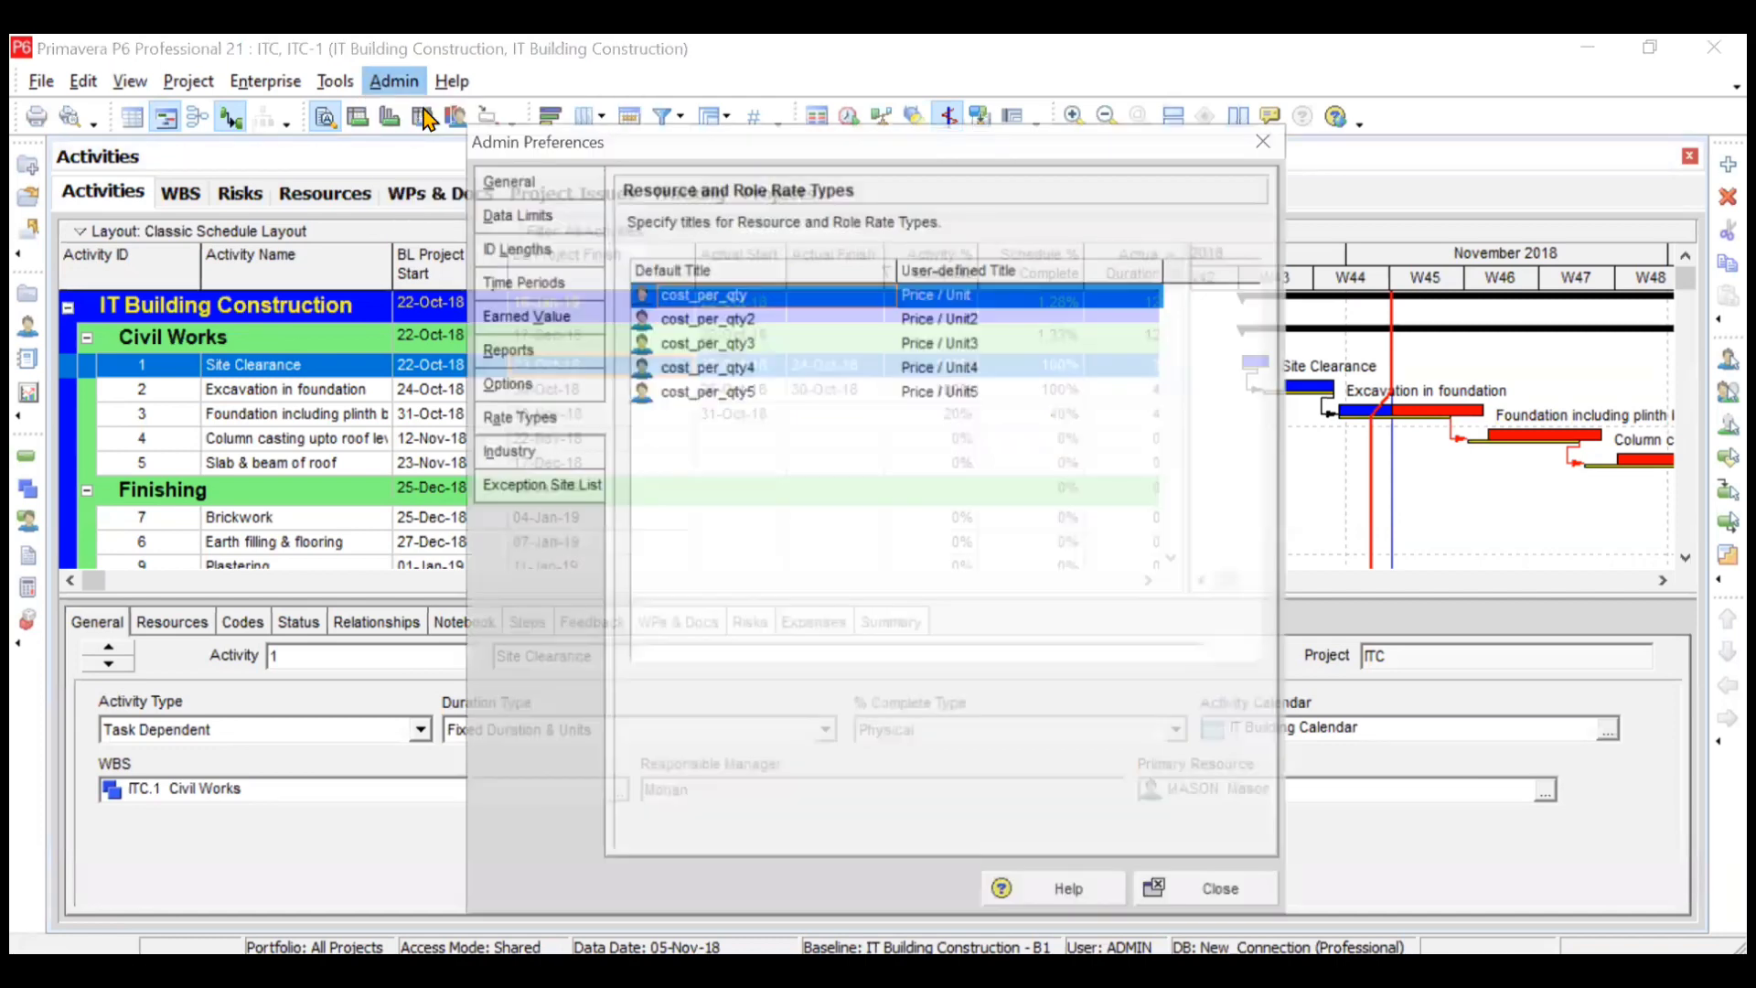
pyautogui.click(523, 181)
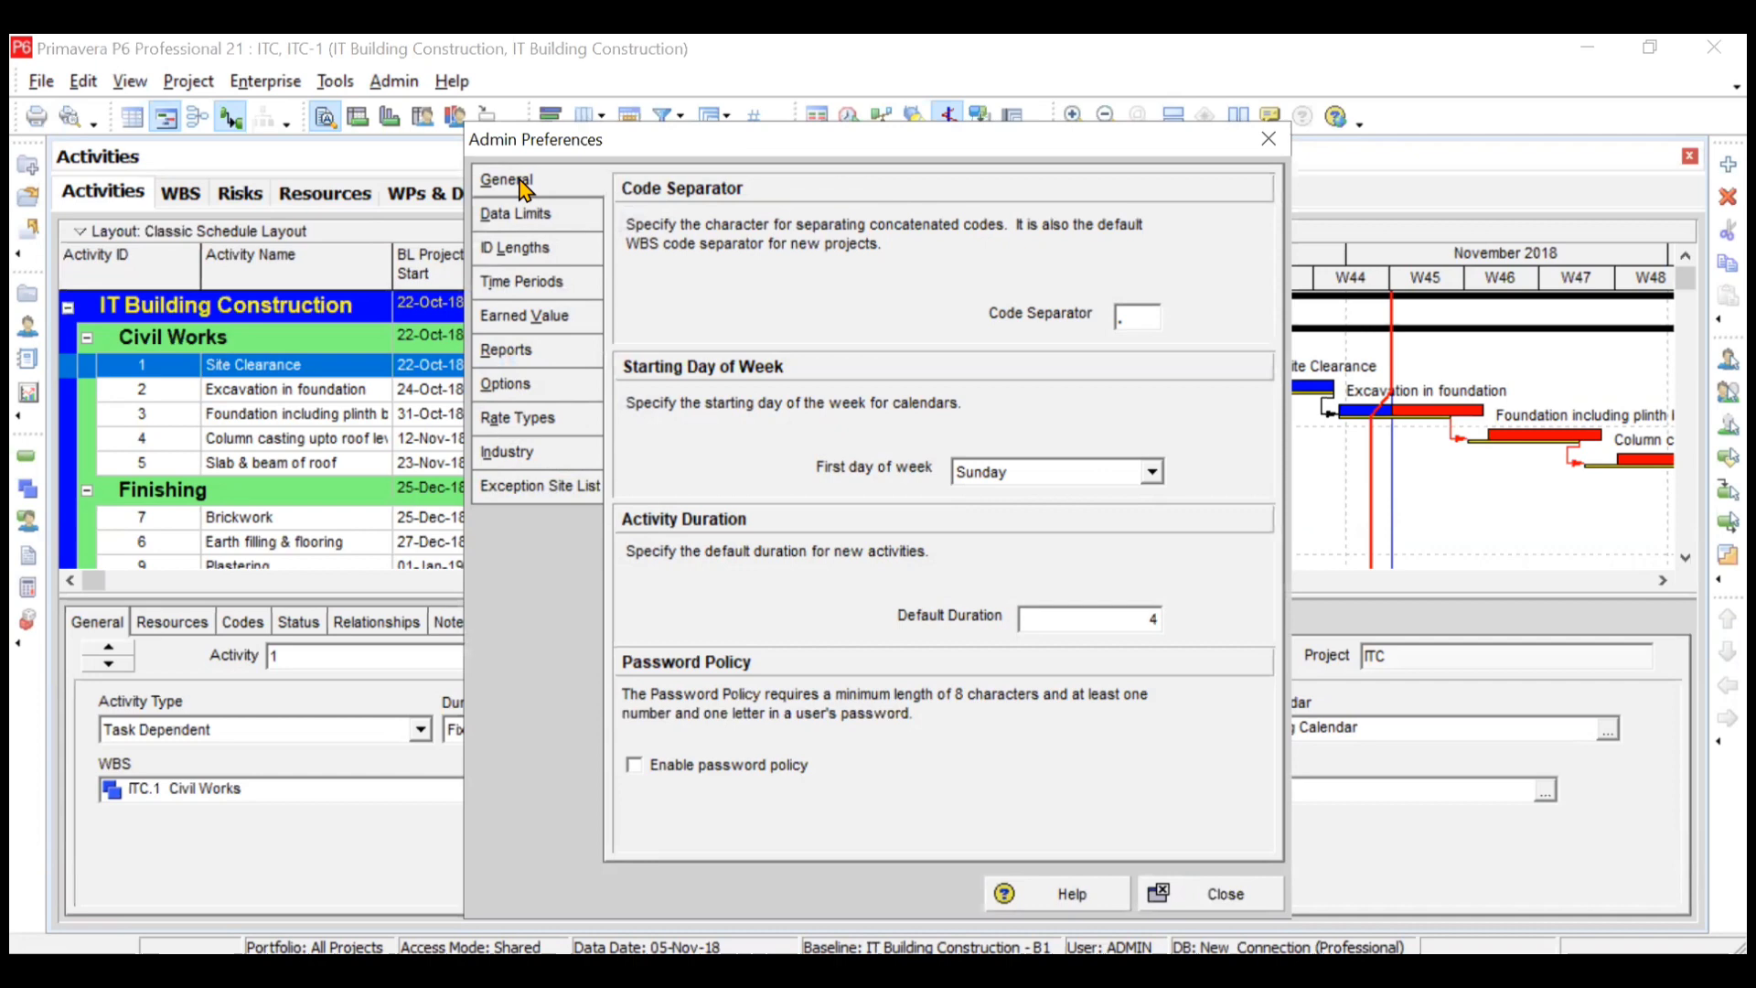
pyautogui.click(1142, 322)
pyautogui.click(1150, 472)
pyautogui.click(1151, 474)
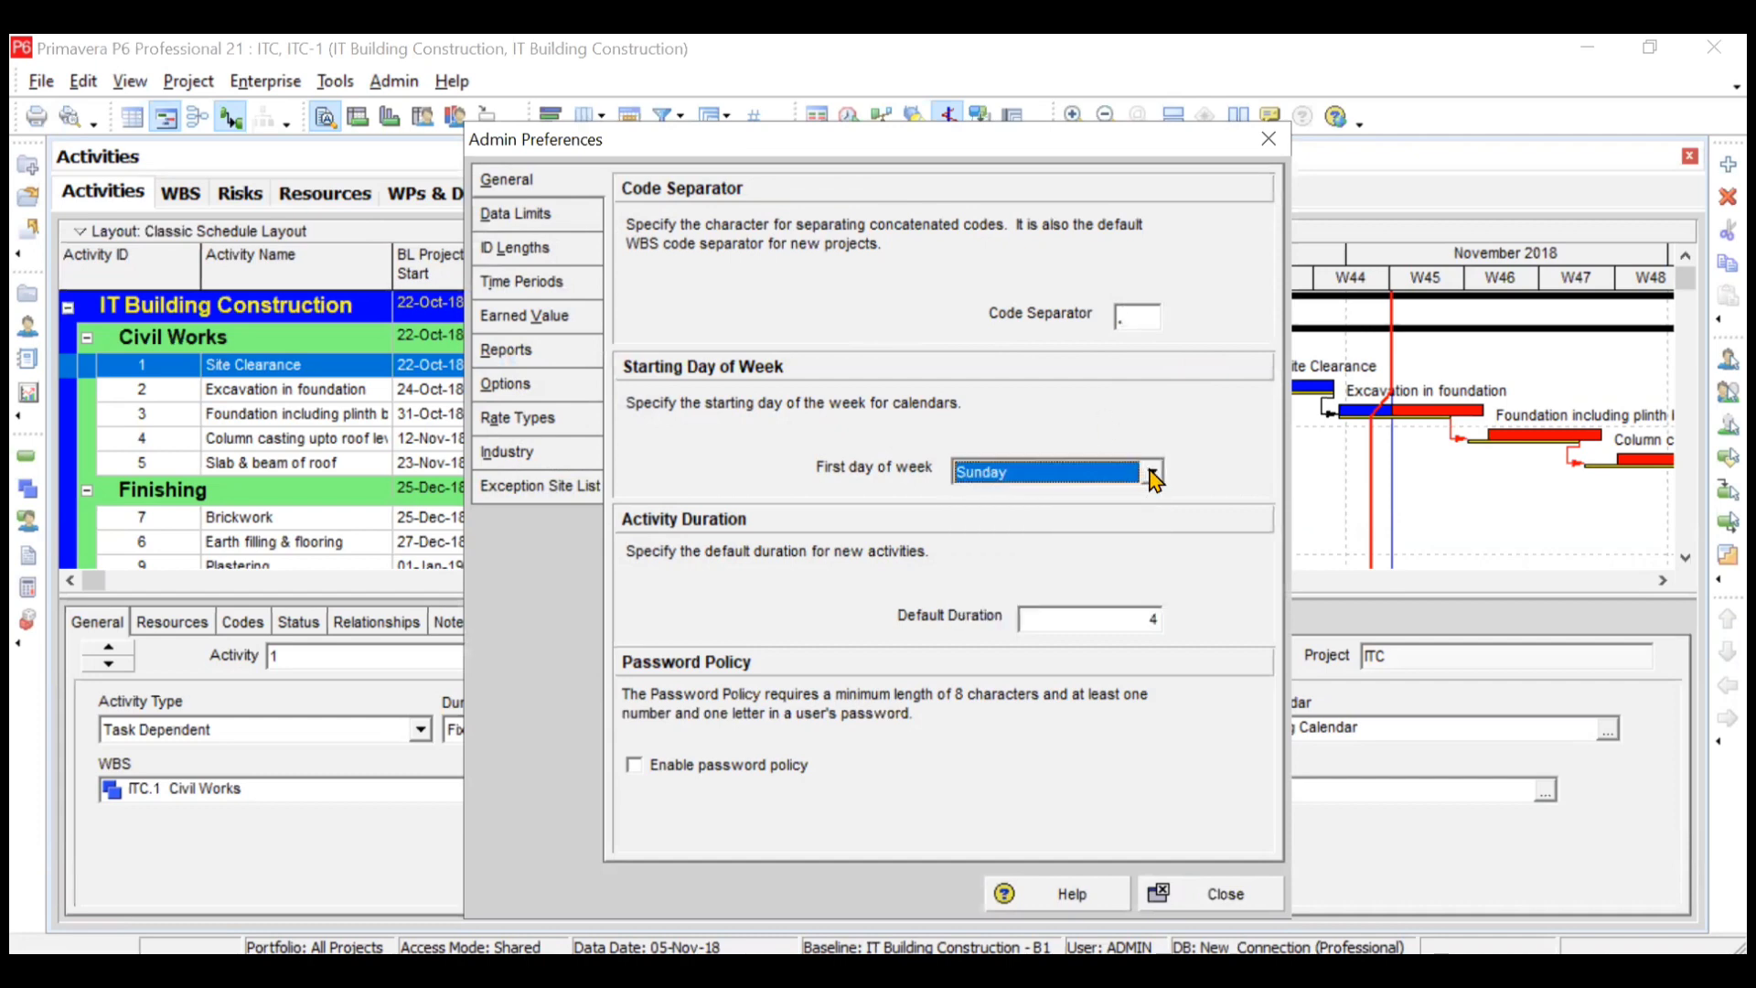
pyautogui.click(1152, 474)
pyautogui.click(1153, 476)
# - Review the Data Limits page and the ID Lengths page, where all IDs are capped at 20 characters
pyautogui.click(558, 218)
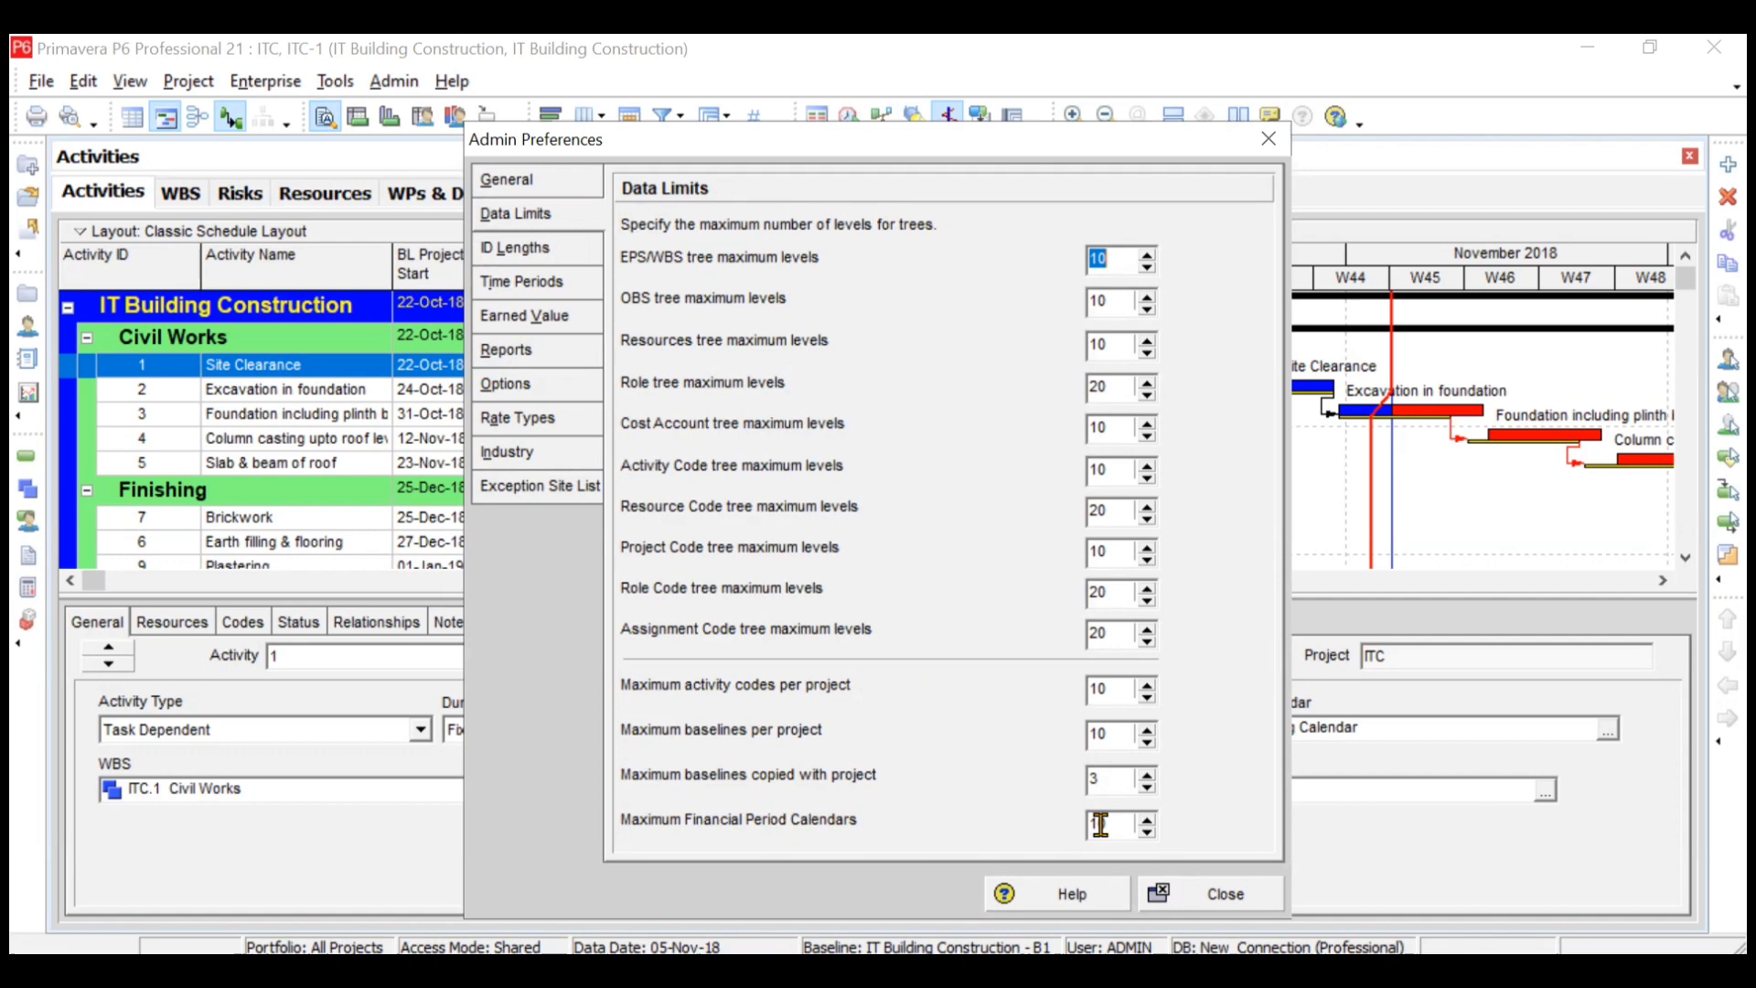
pyautogui.click(577, 260)
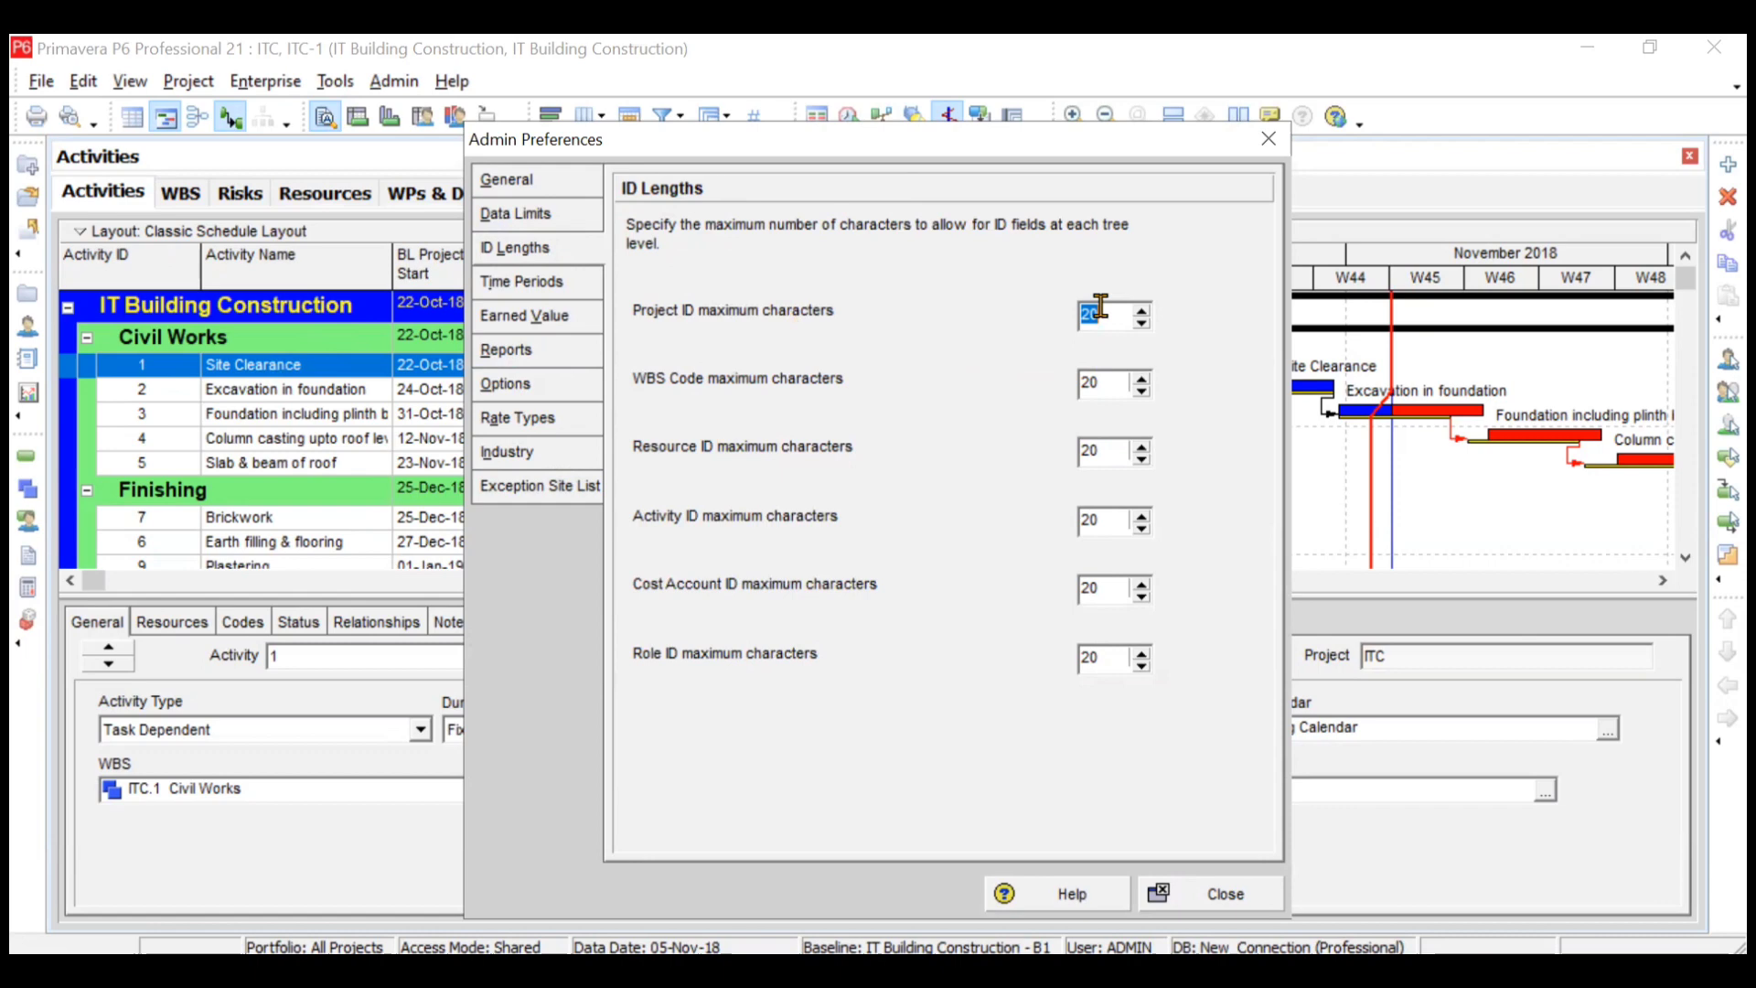
# - On the Time Periods page, edit the Days abbreviation from 'd' to 'day'
pyautogui.click(545, 282)
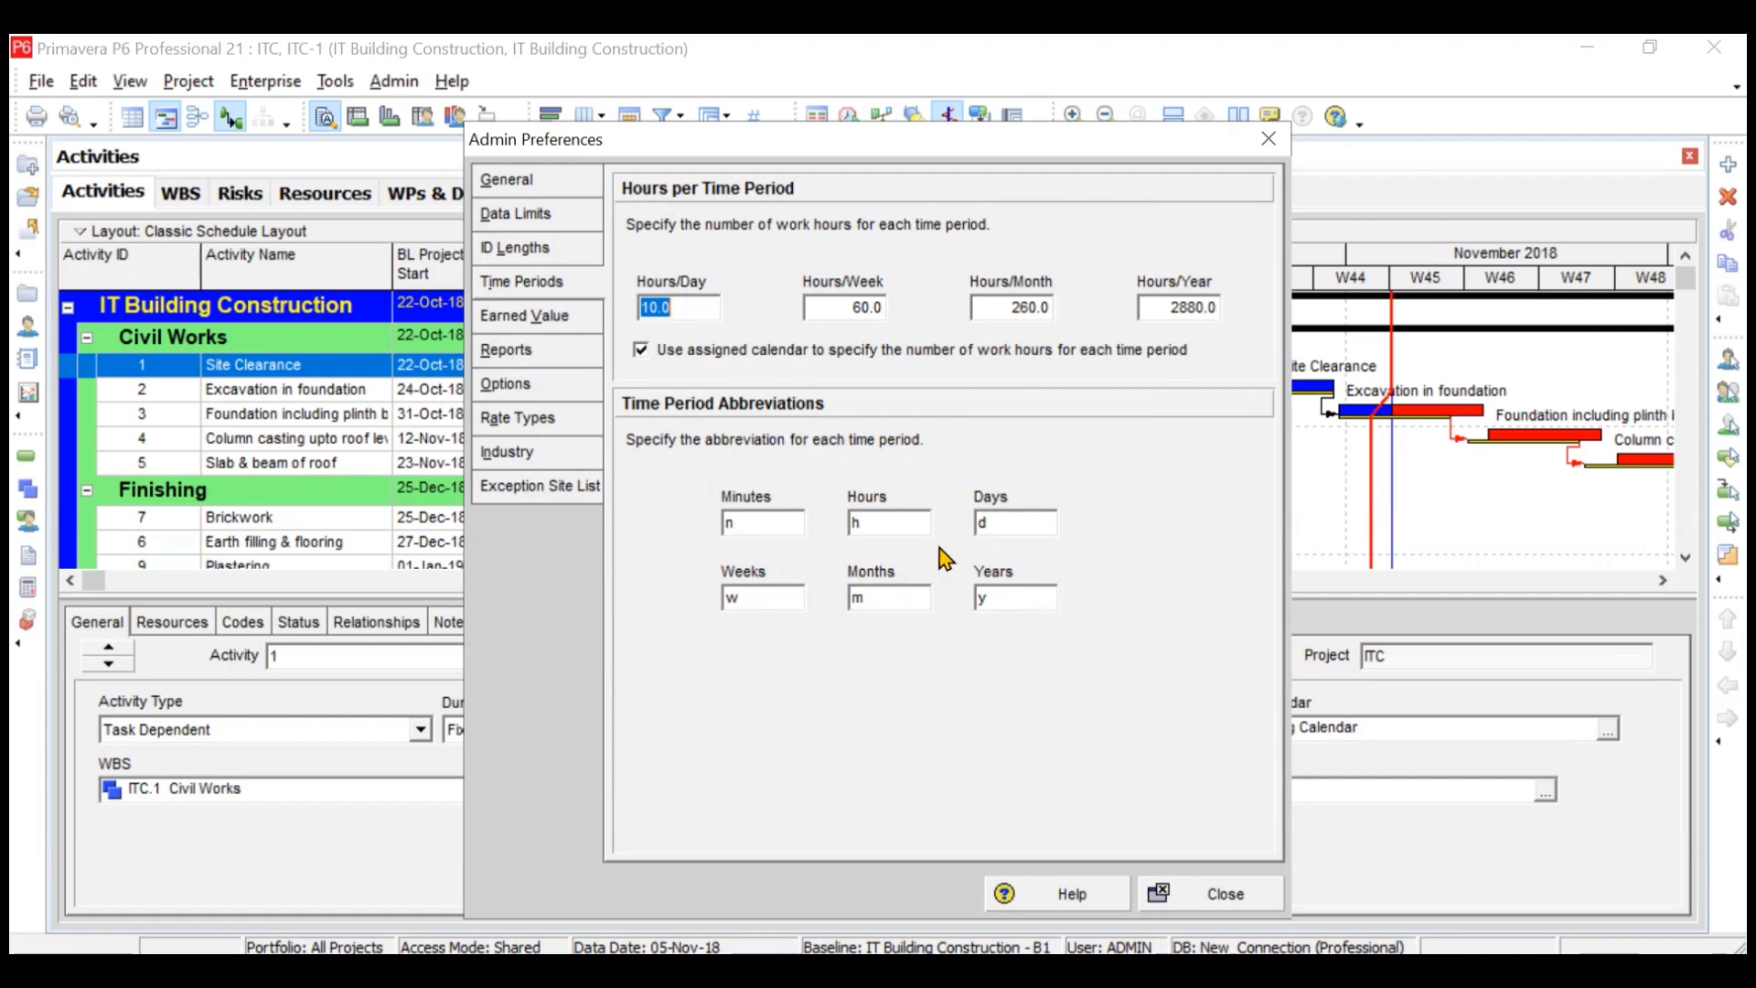
pyautogui.click(998, 516)
pyautogui.write('ay')
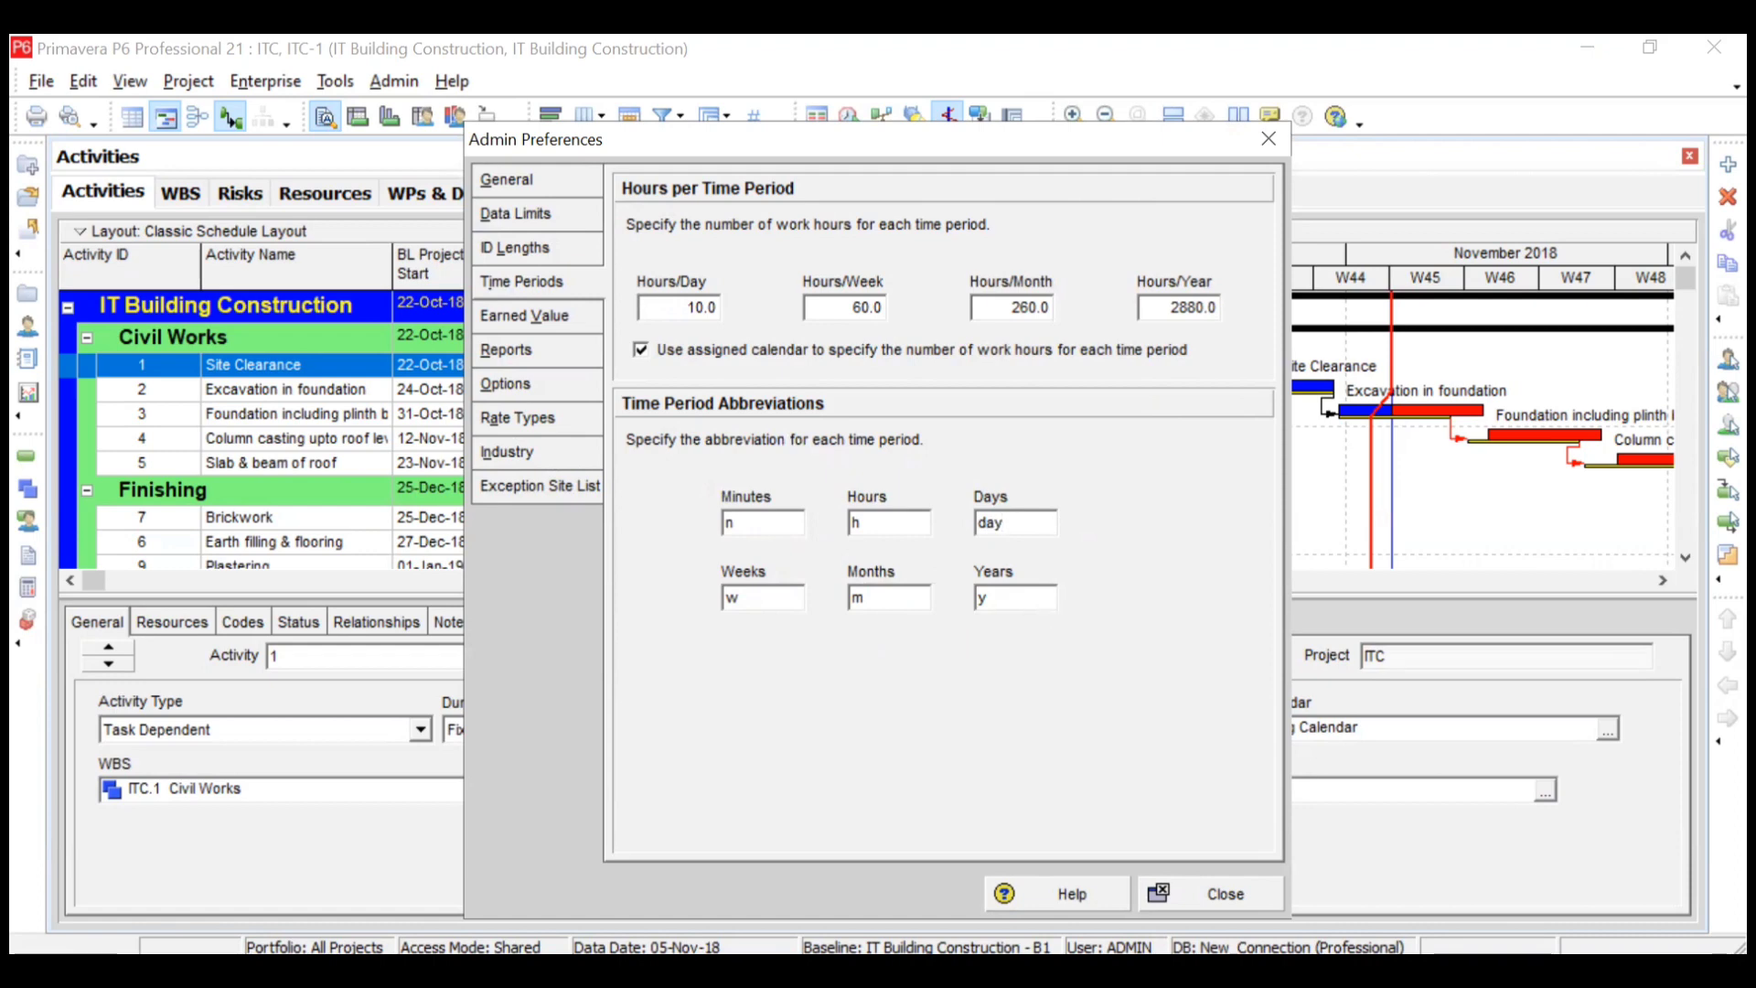
# - Close Admin Preferences and scroll the activity table across to the cost performance columns
pyautogui.click(1193, 901)
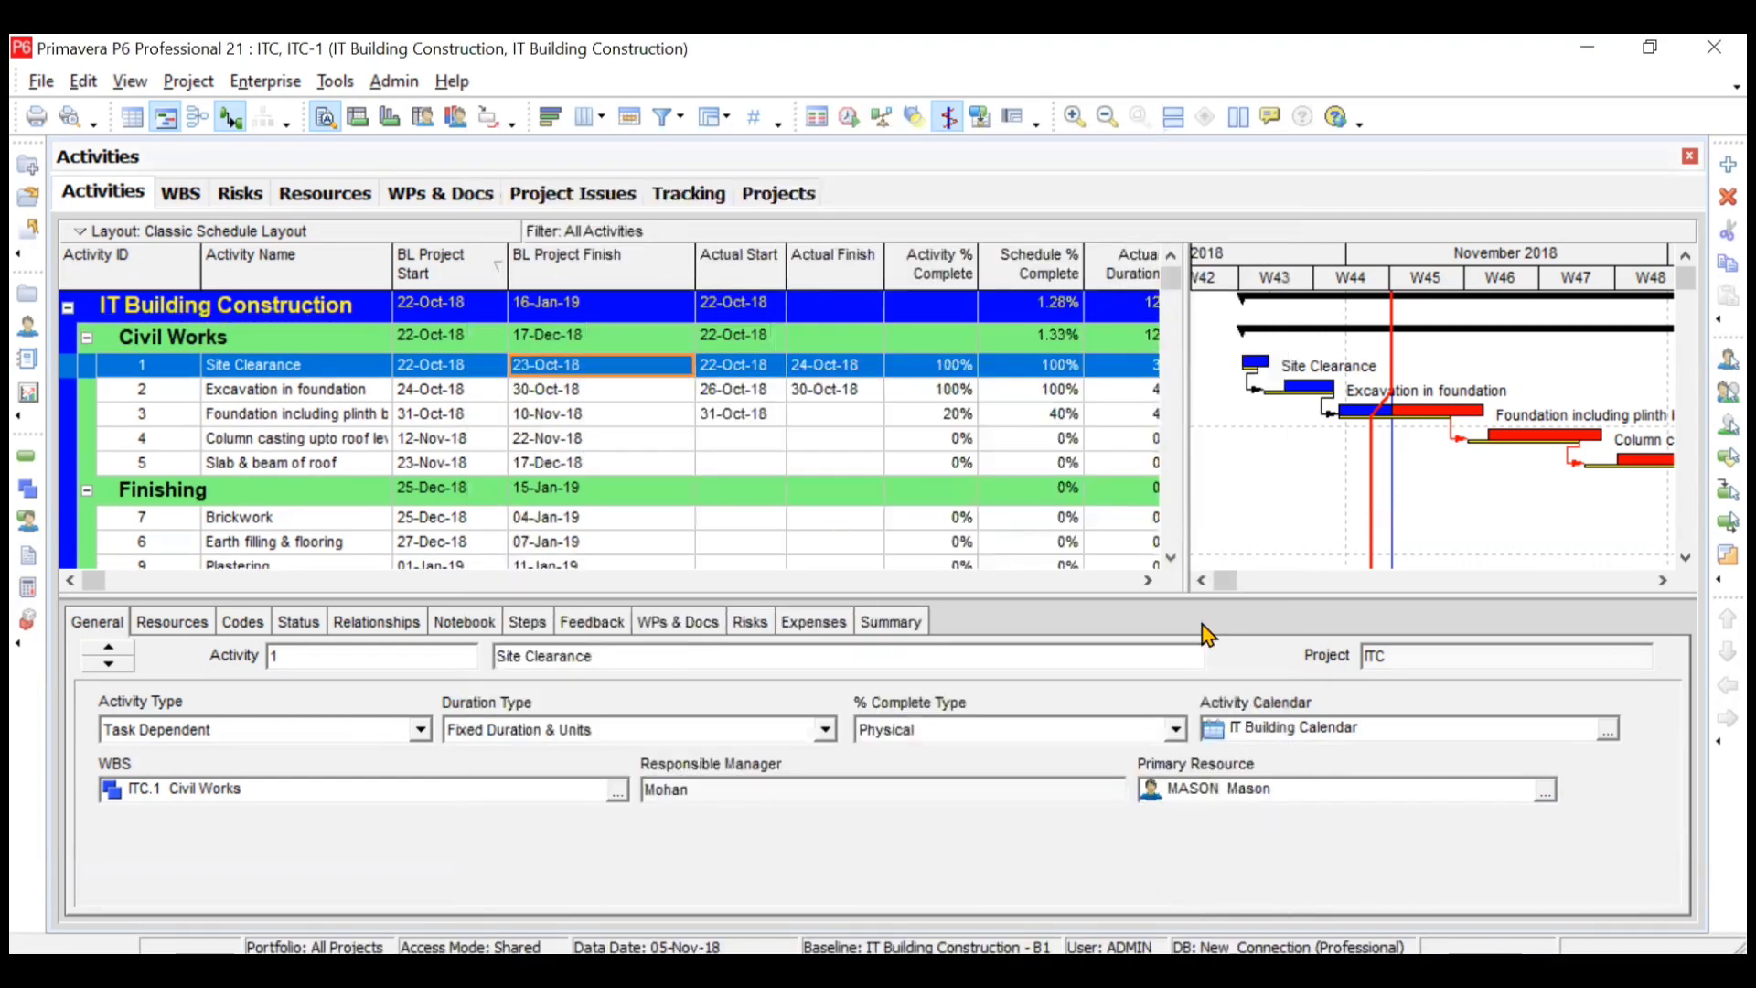
pyautogui.click(1147, 581)
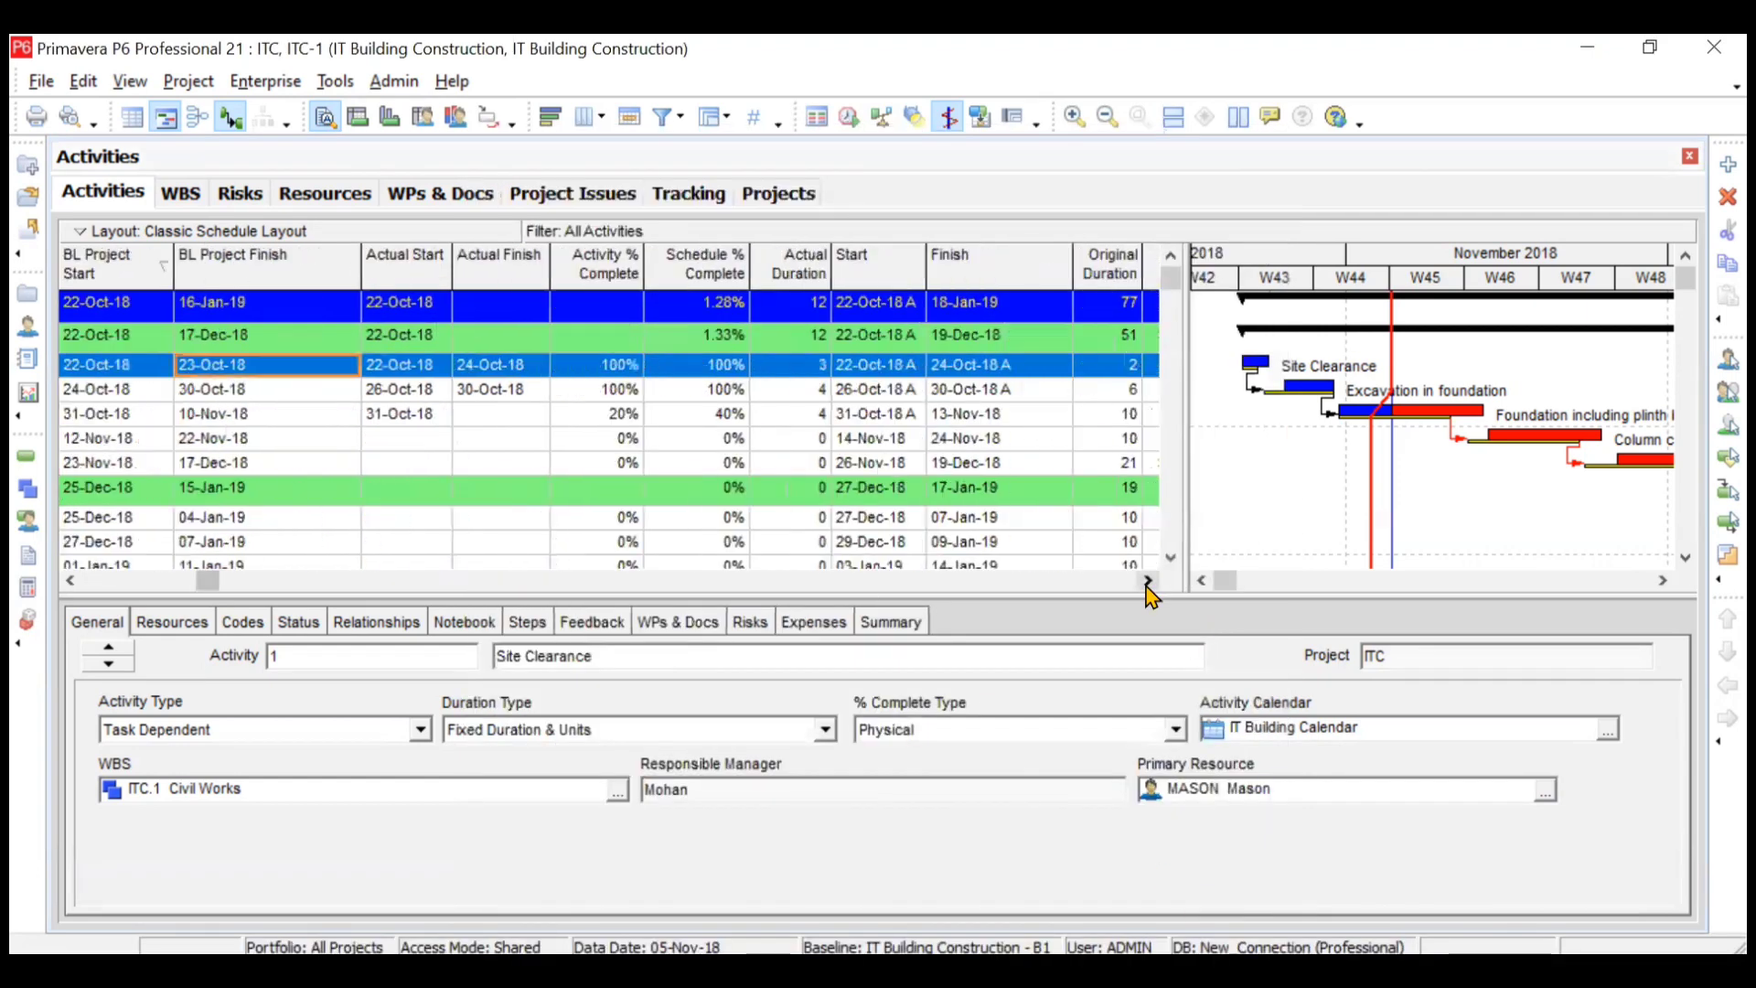
pyautogui.click(1147, 580)
pyautogui.click(1147, 581)
pyautogui.click(1147, 580)
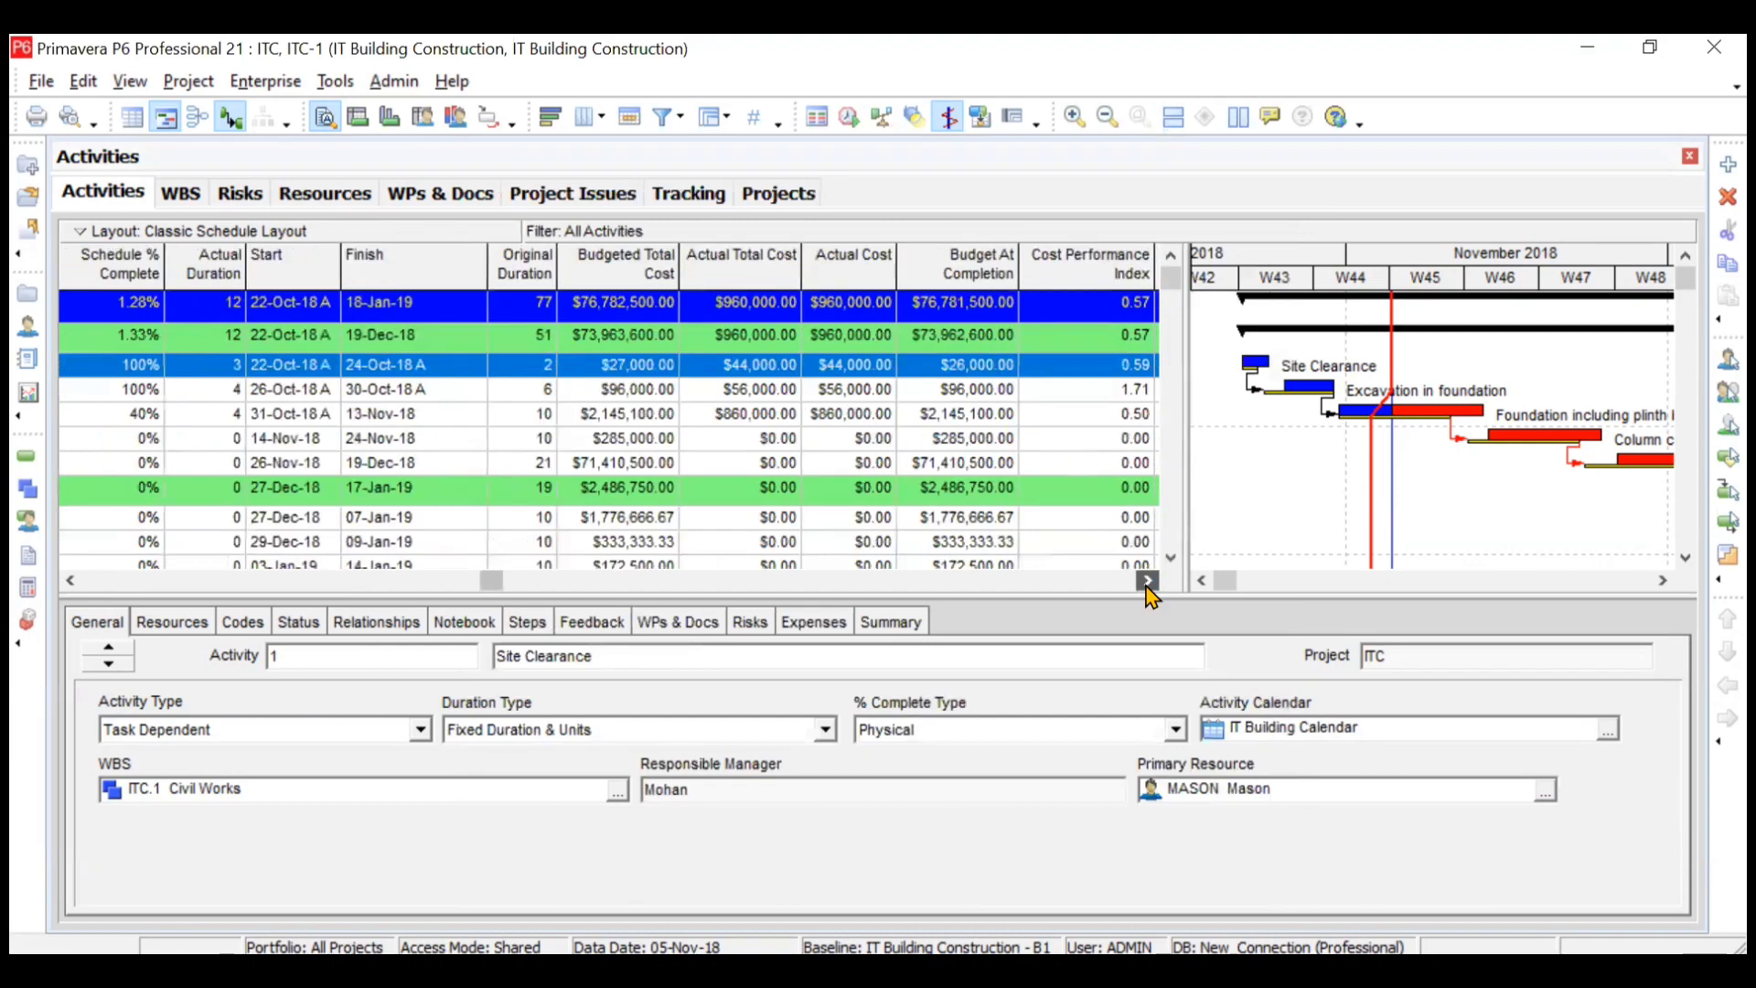
pyautogui.click(1147, 581)
pyautogui.click(1147, 581)
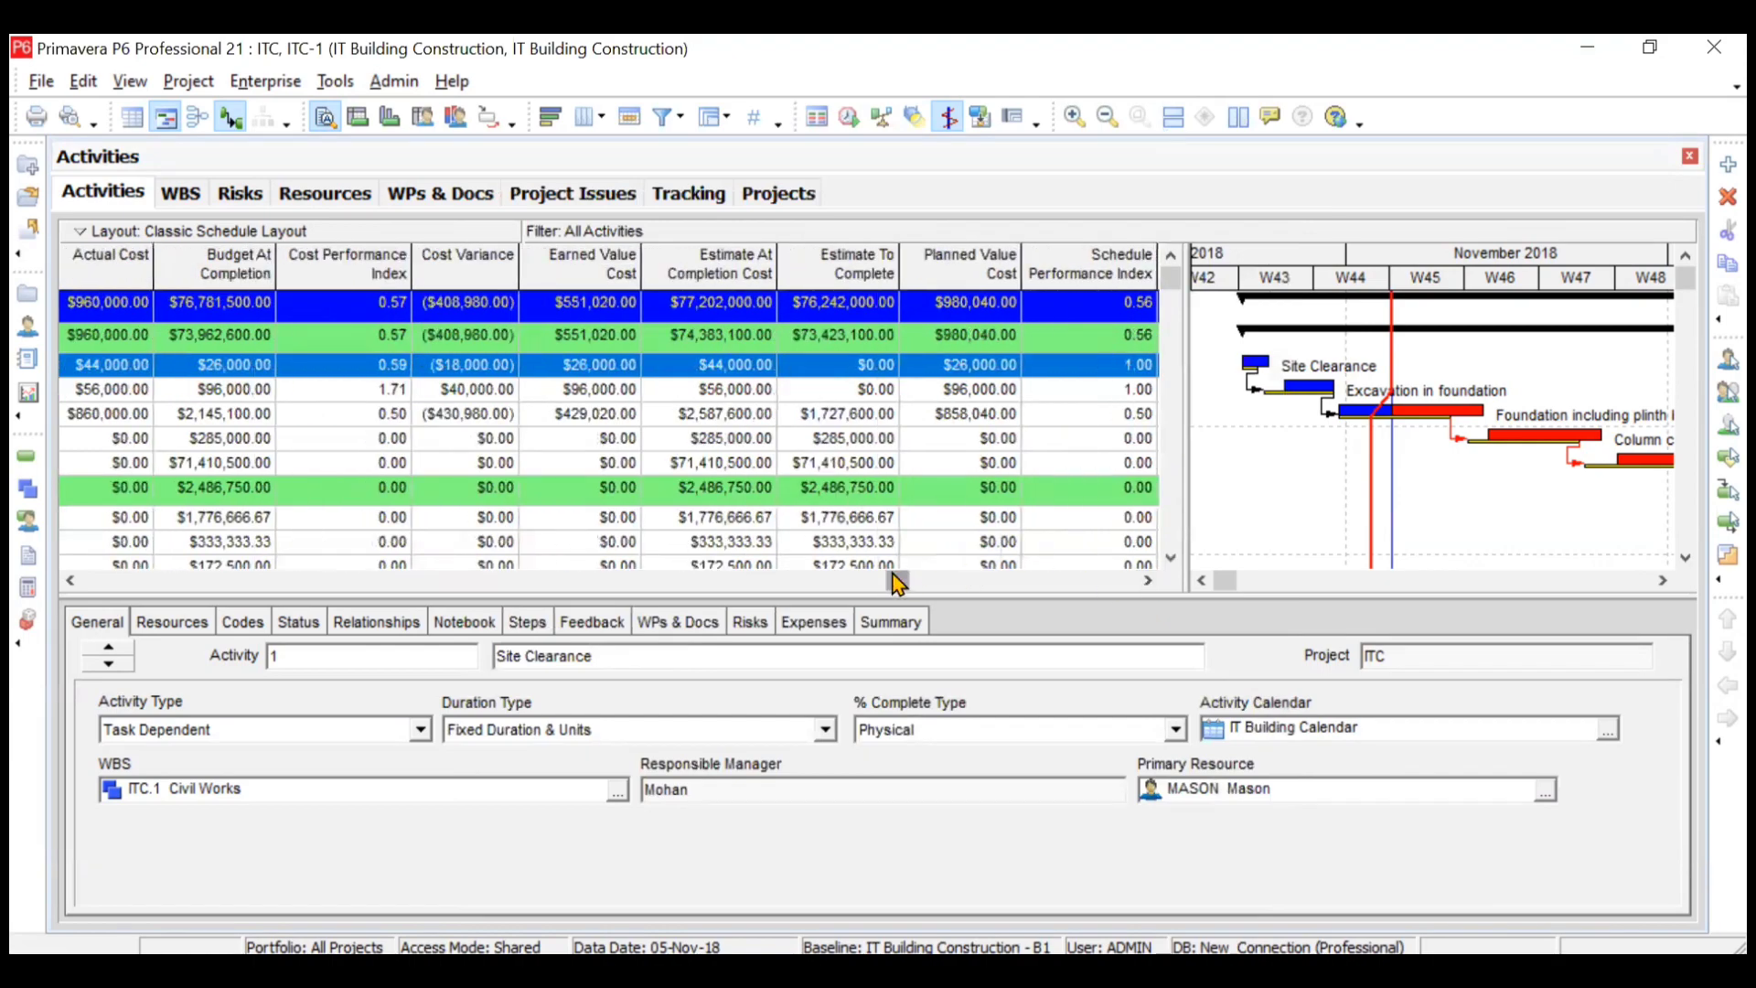
# - Check Site Clearance's resource assignments, now showing units per time as 10/day and 20/day
pyautogui.moveTo(897, 583); pyautogui.dragTo(412, 523)
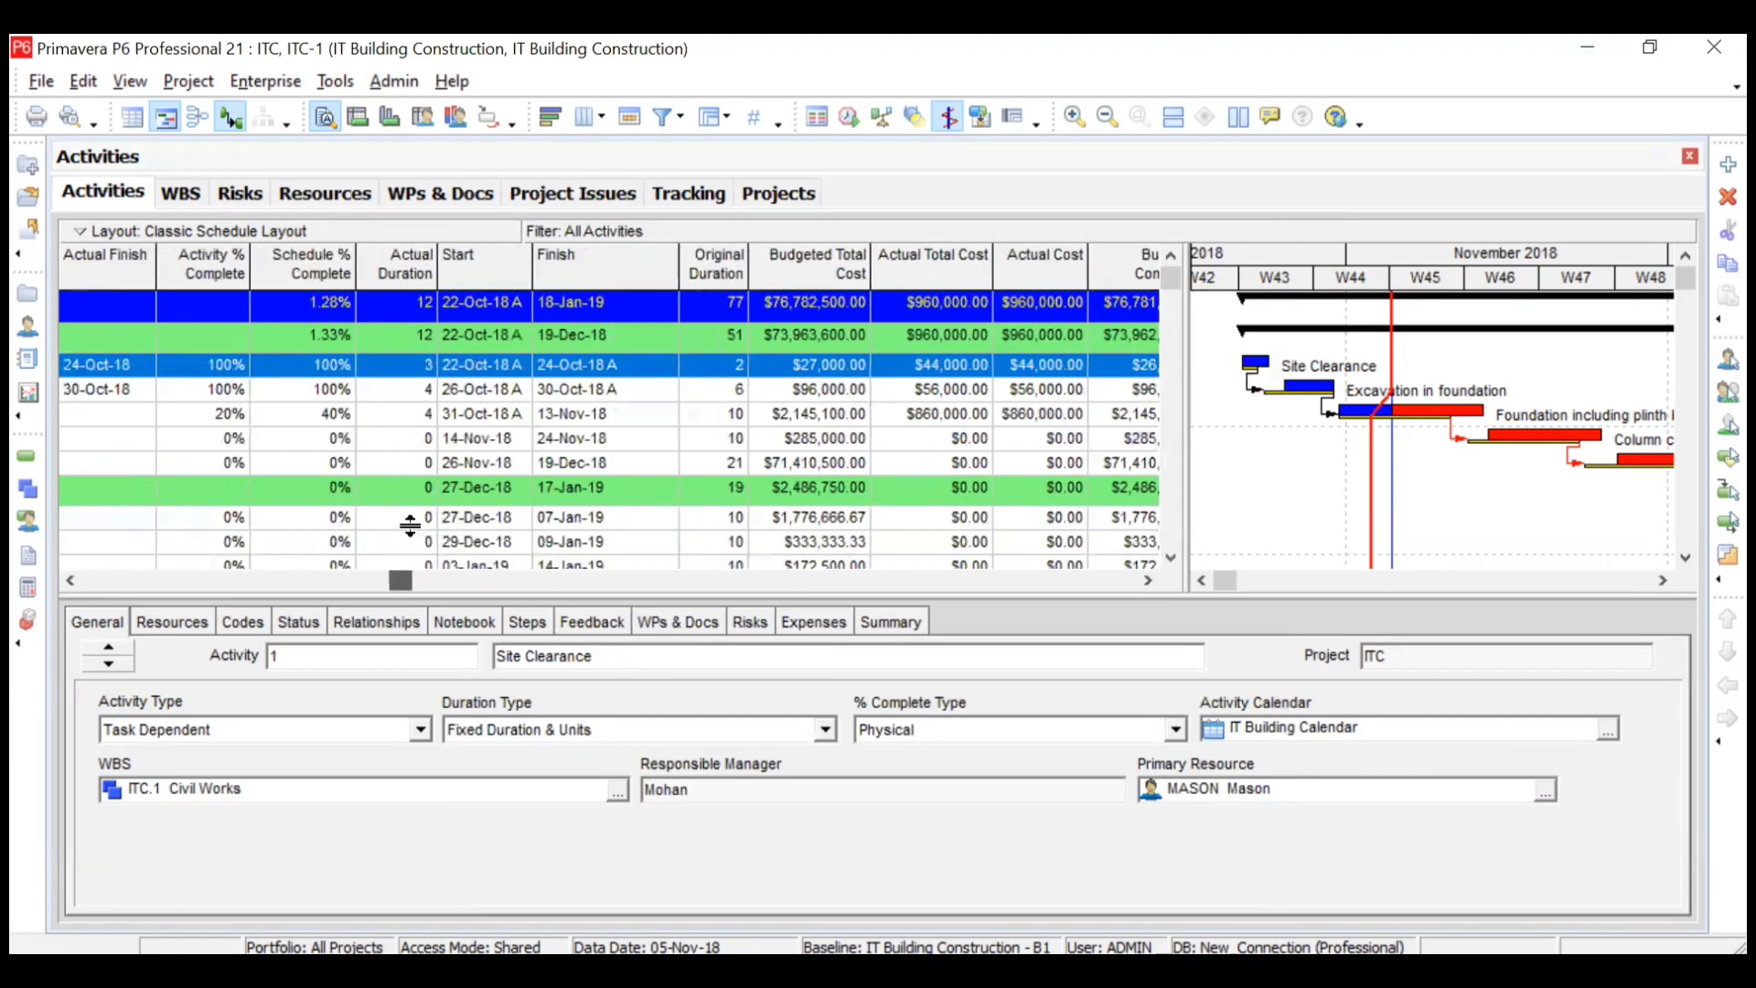
pyautogui.click(729, 369)
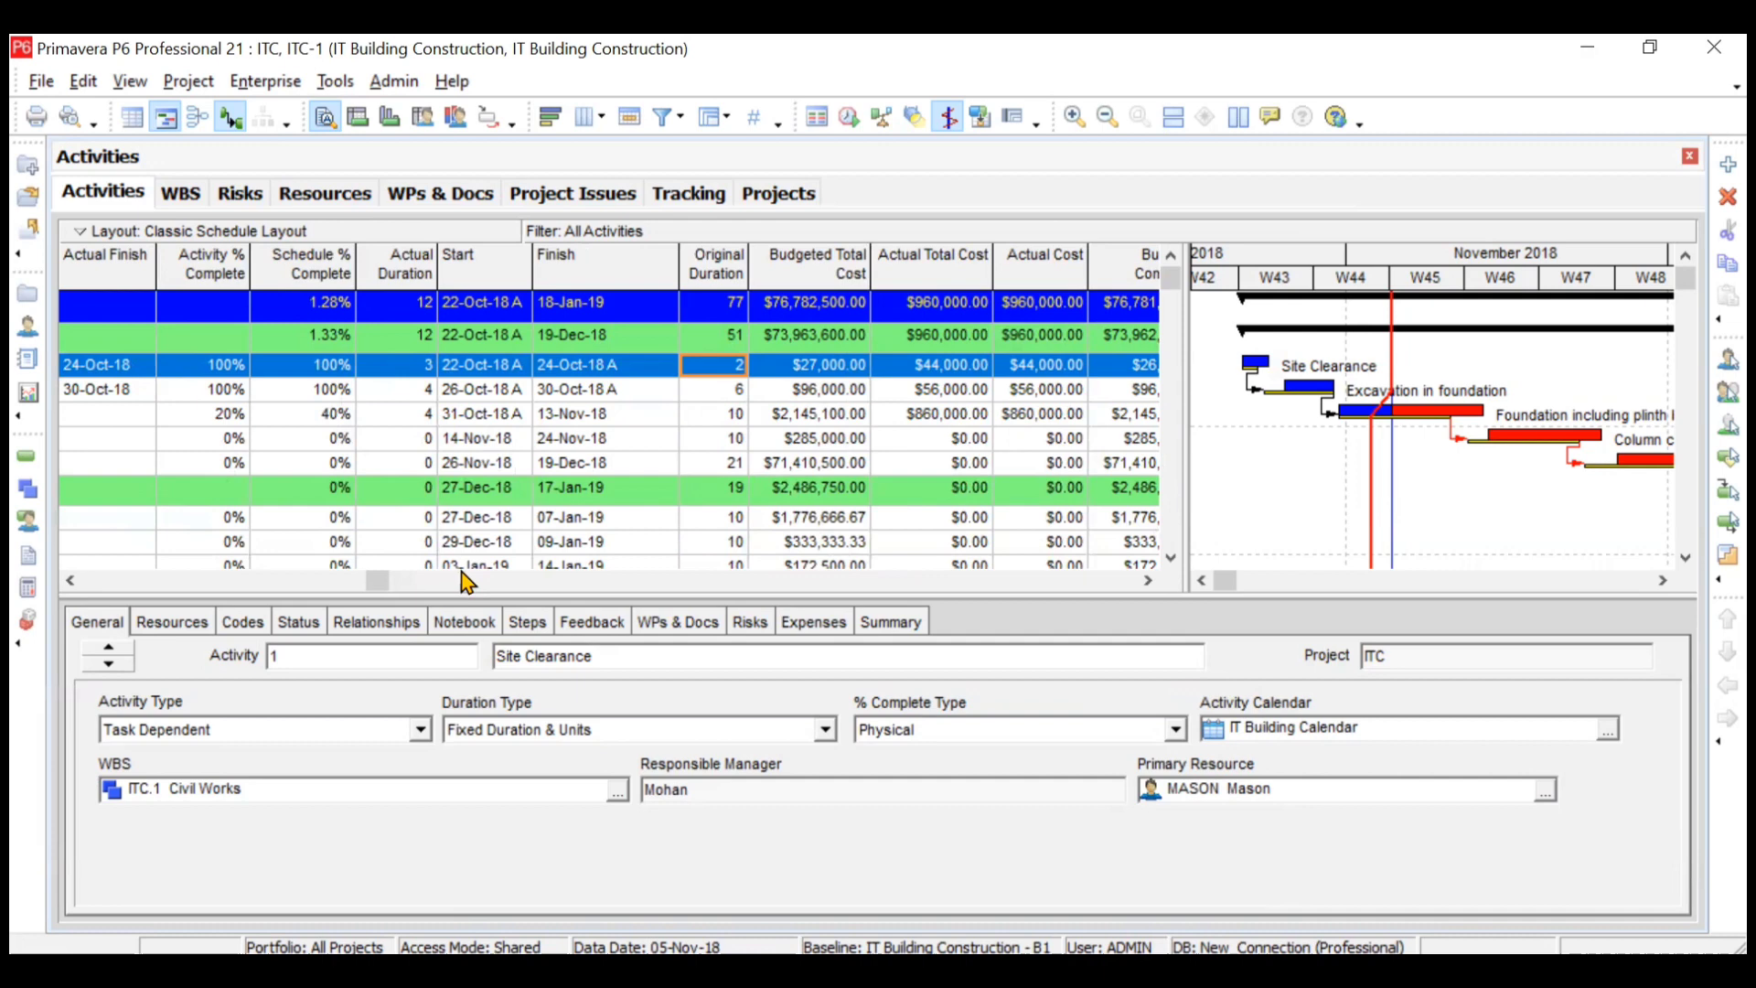
pyautogui.click(196, 628)
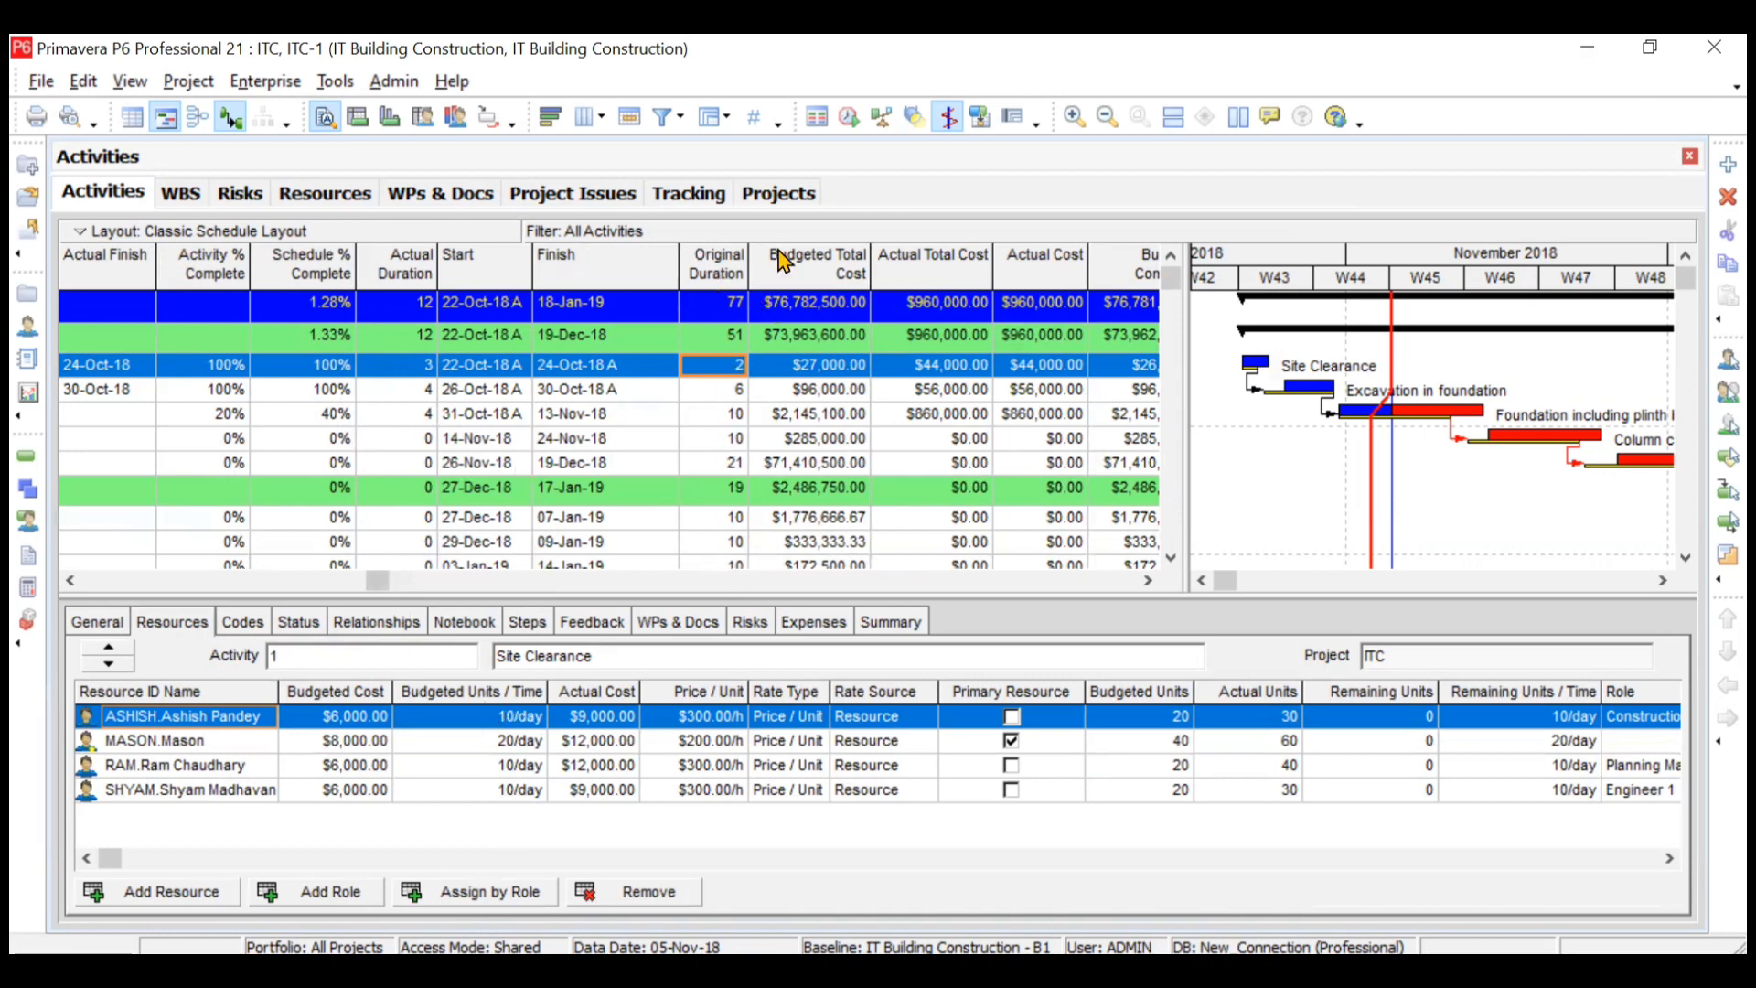
# - Reopen Admin Preferences, confirm Earned Value uses Activity % Complete, then close with Esc
pyautogui.click(393, 81)
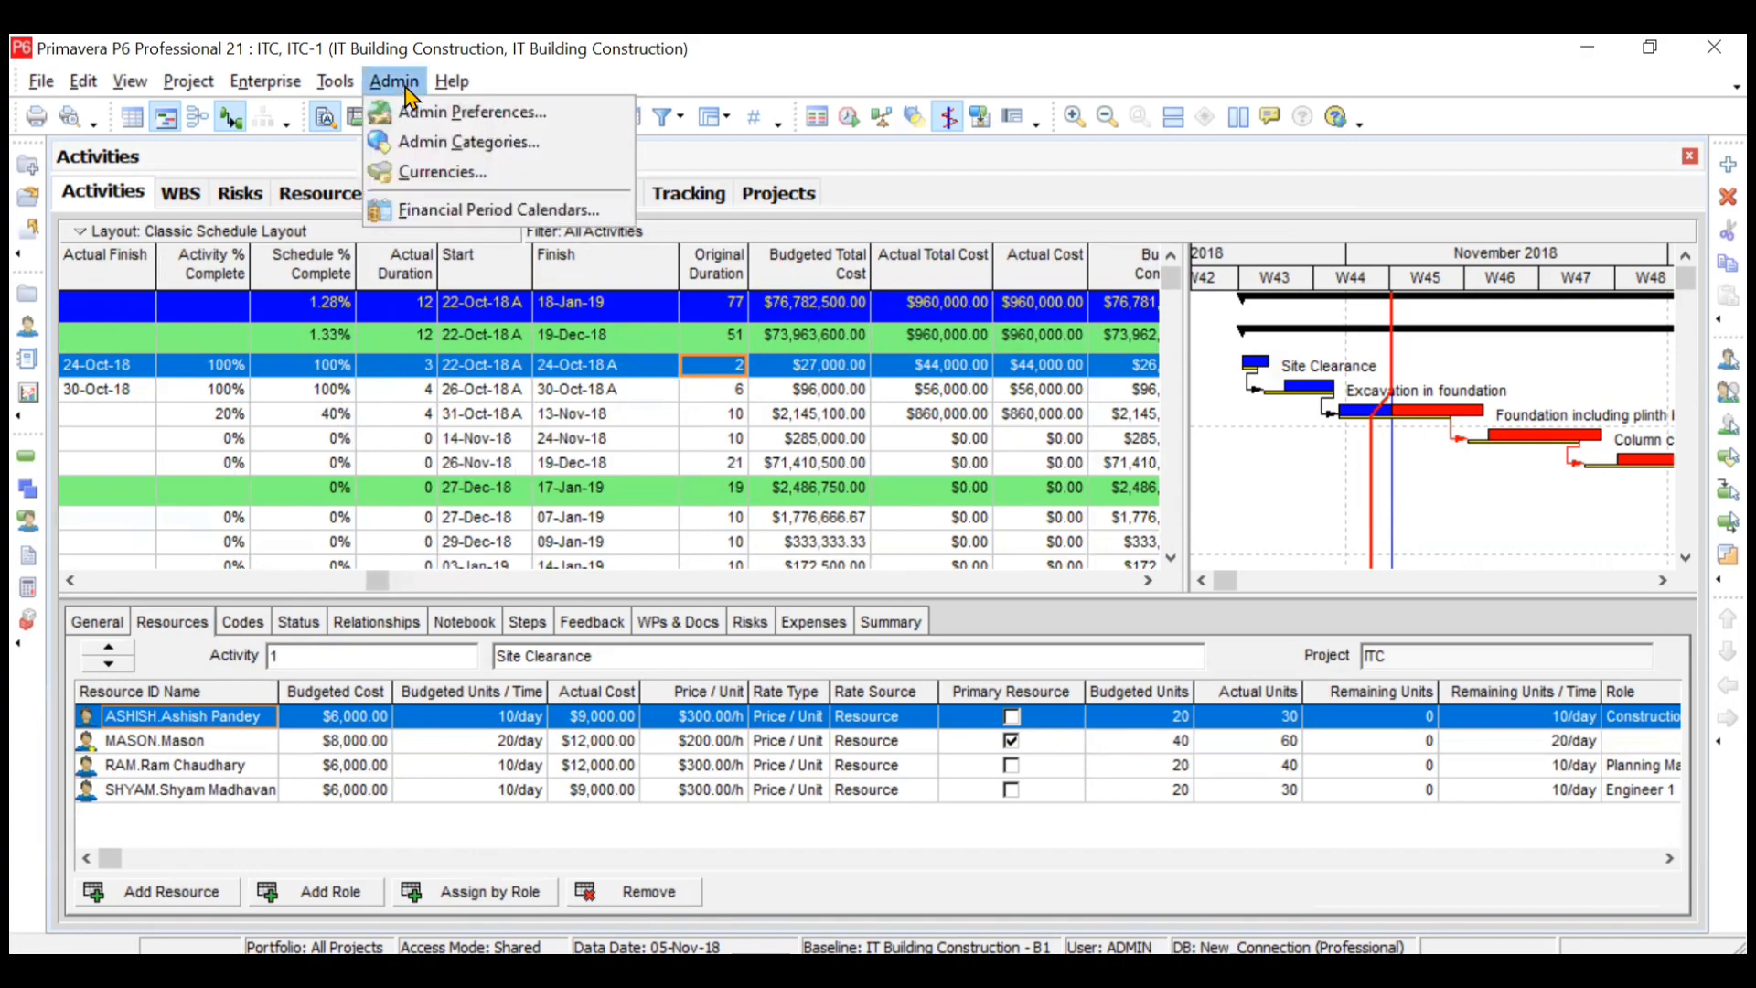
pyautogui.click(437, 123)
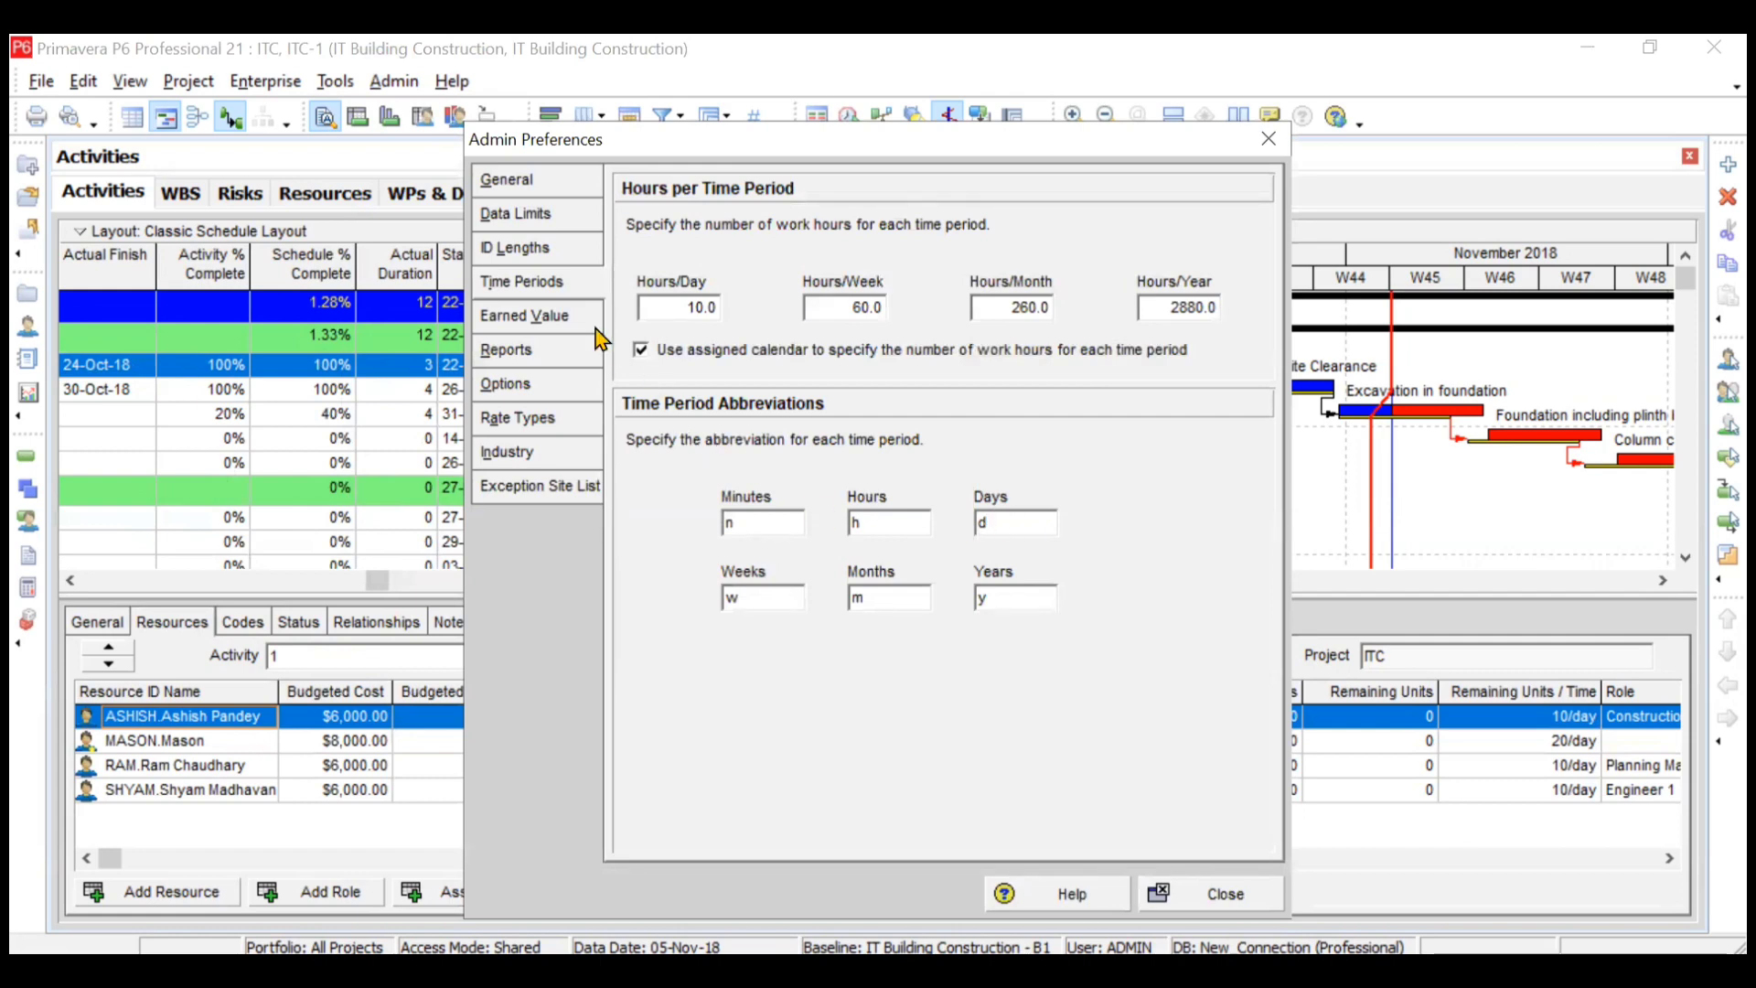
pyautogui.click(567, 322)
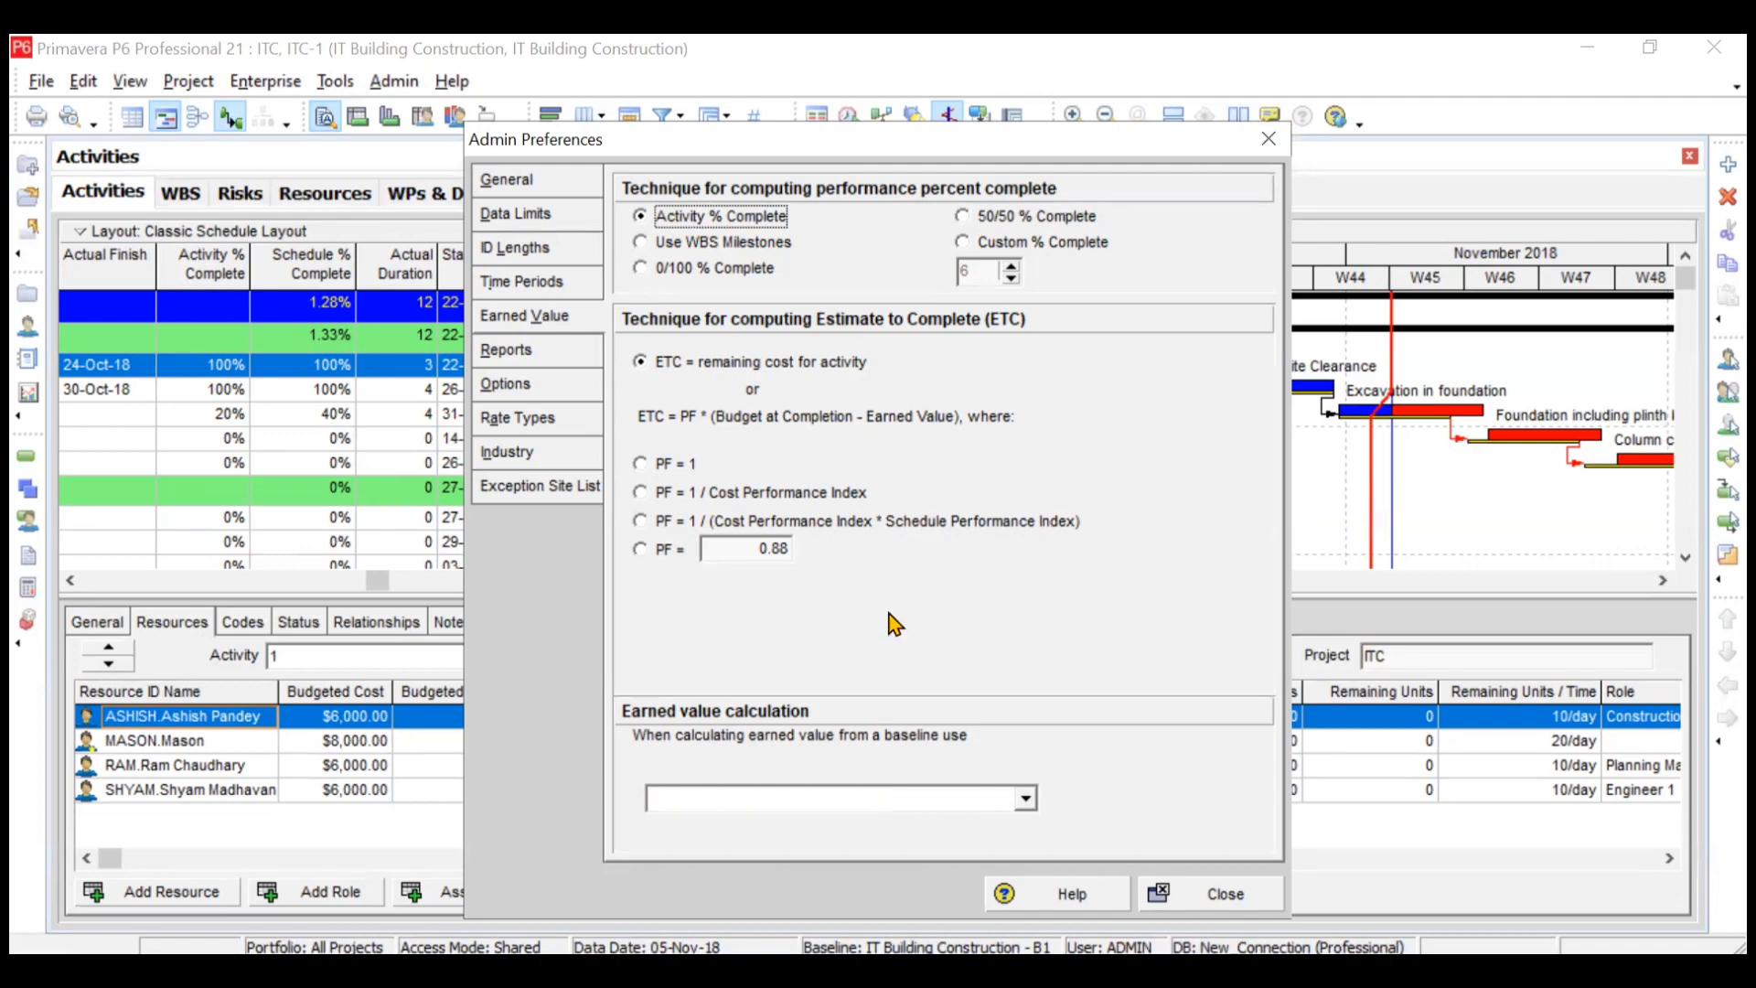
pyautogui.press('Escape')
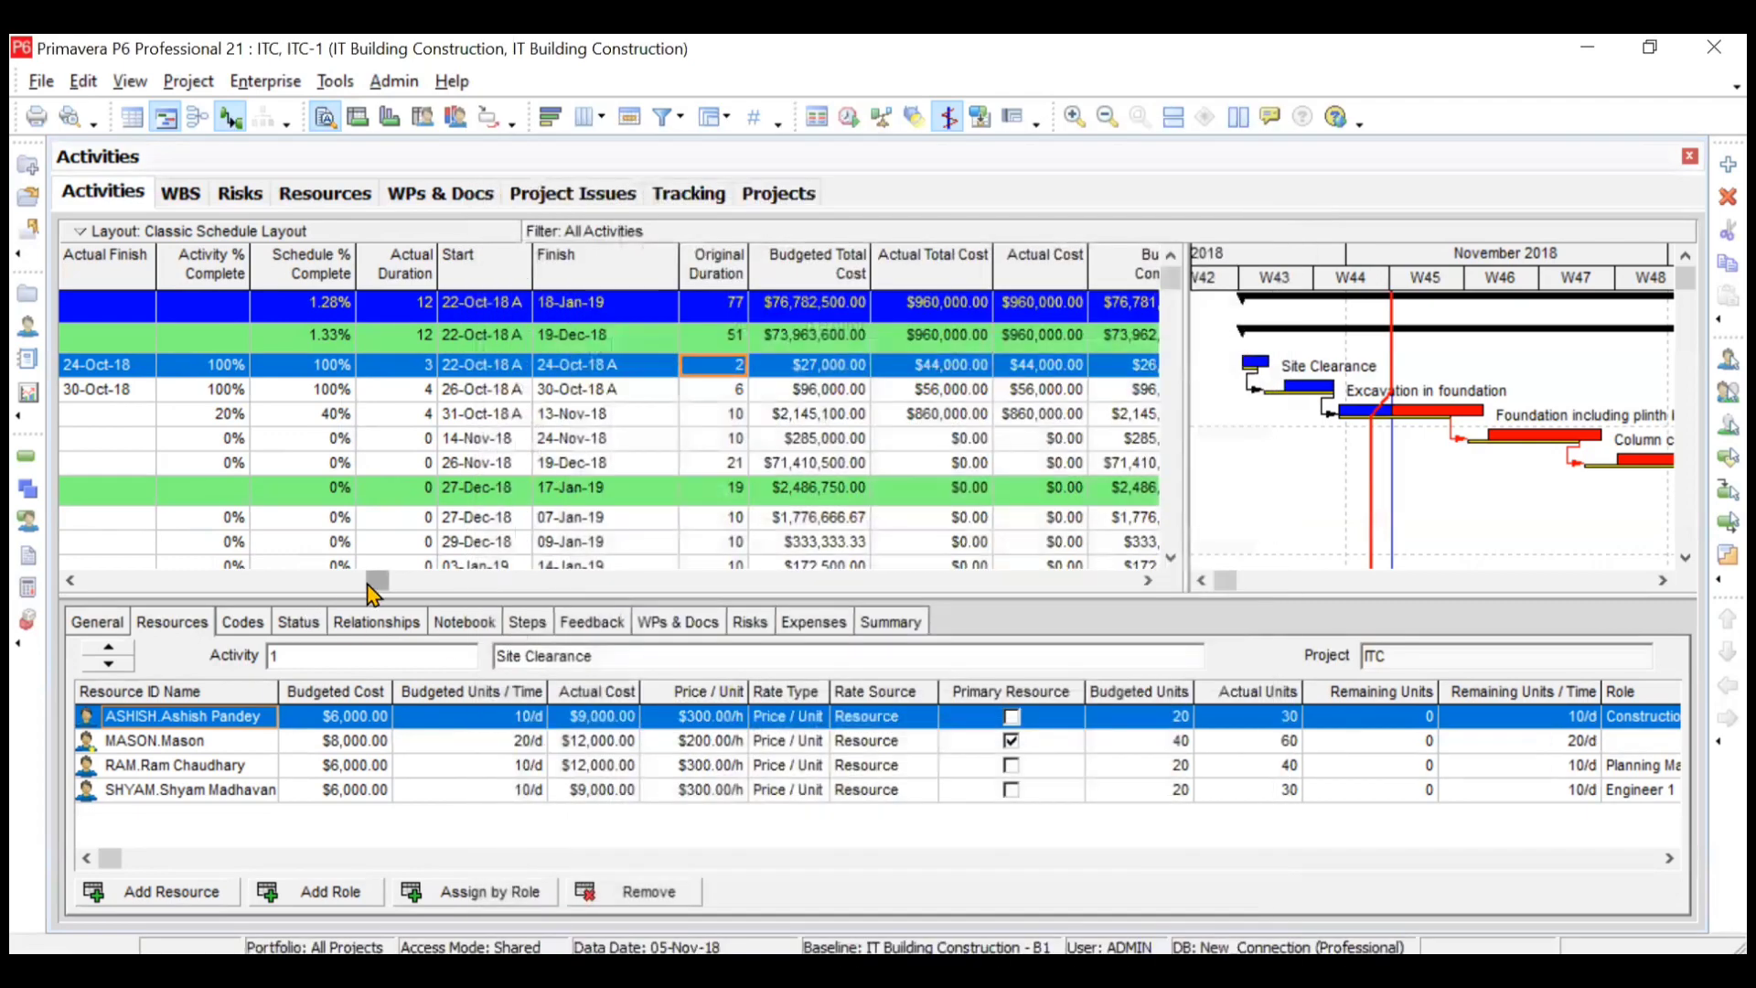
# - Search the Columns dialog for 'performance' and add Performance % Complete after Activity ID
pyautogui.moveTo(375, 580); pyautogui.dragTo(69, 578)
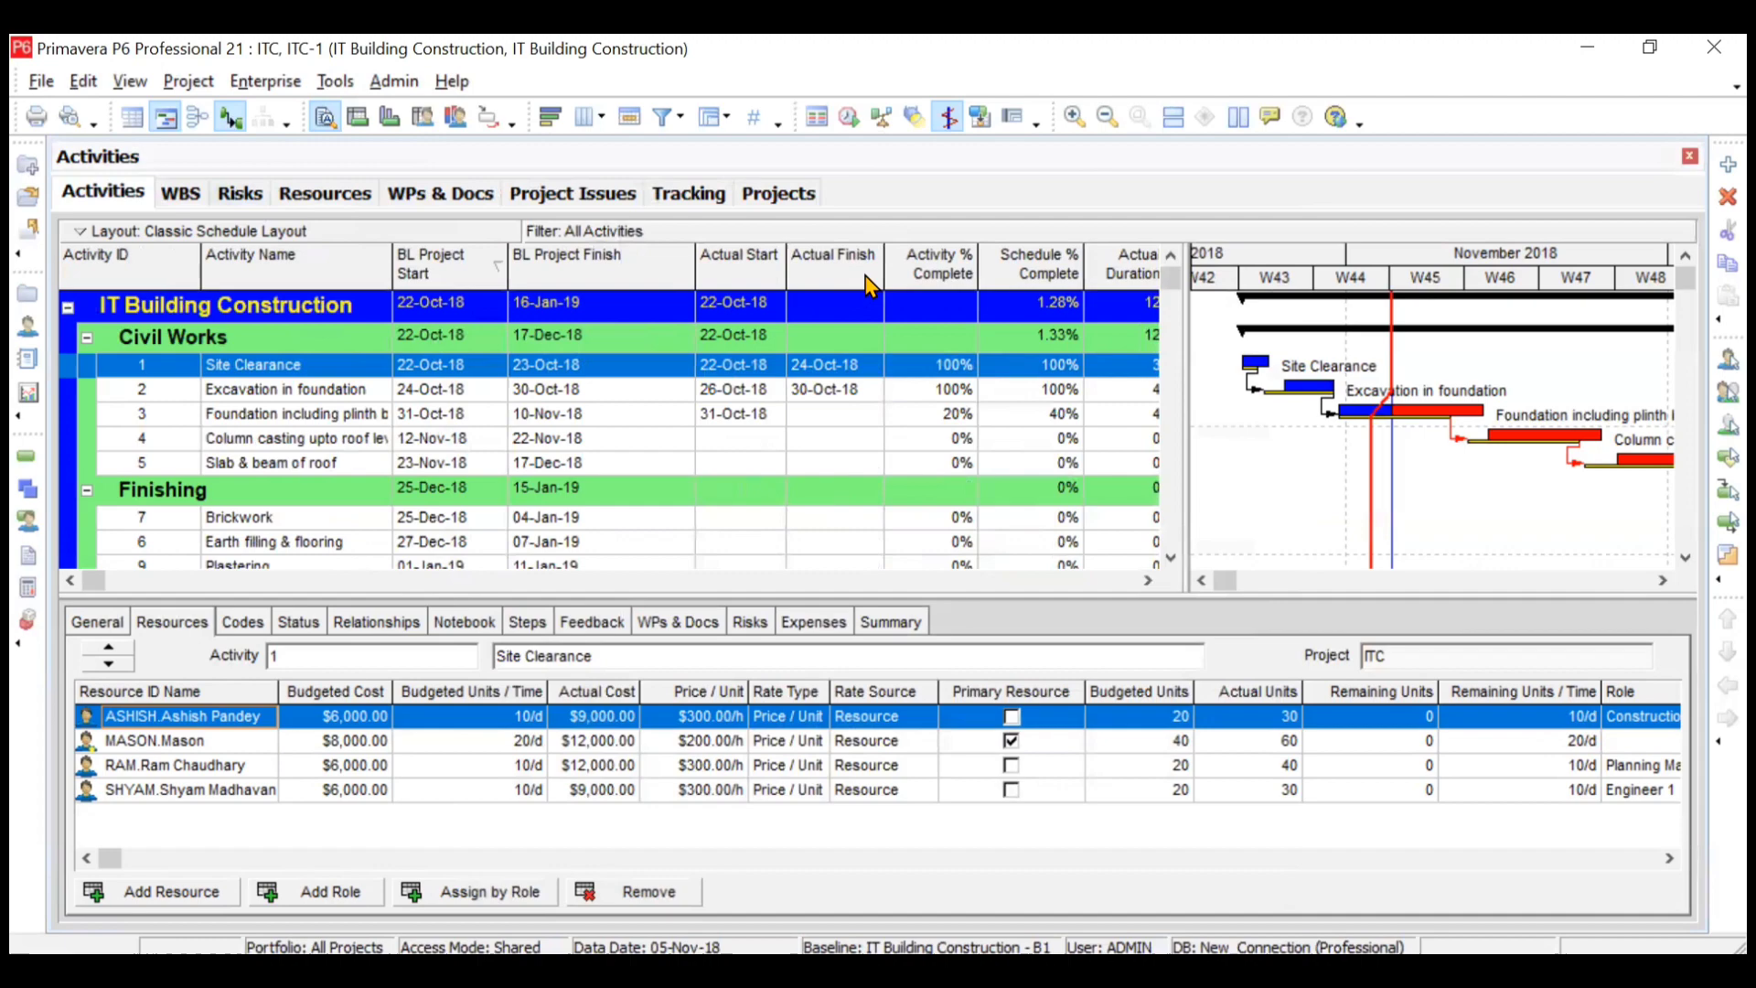
pyautogui.rightClick(869, 286)
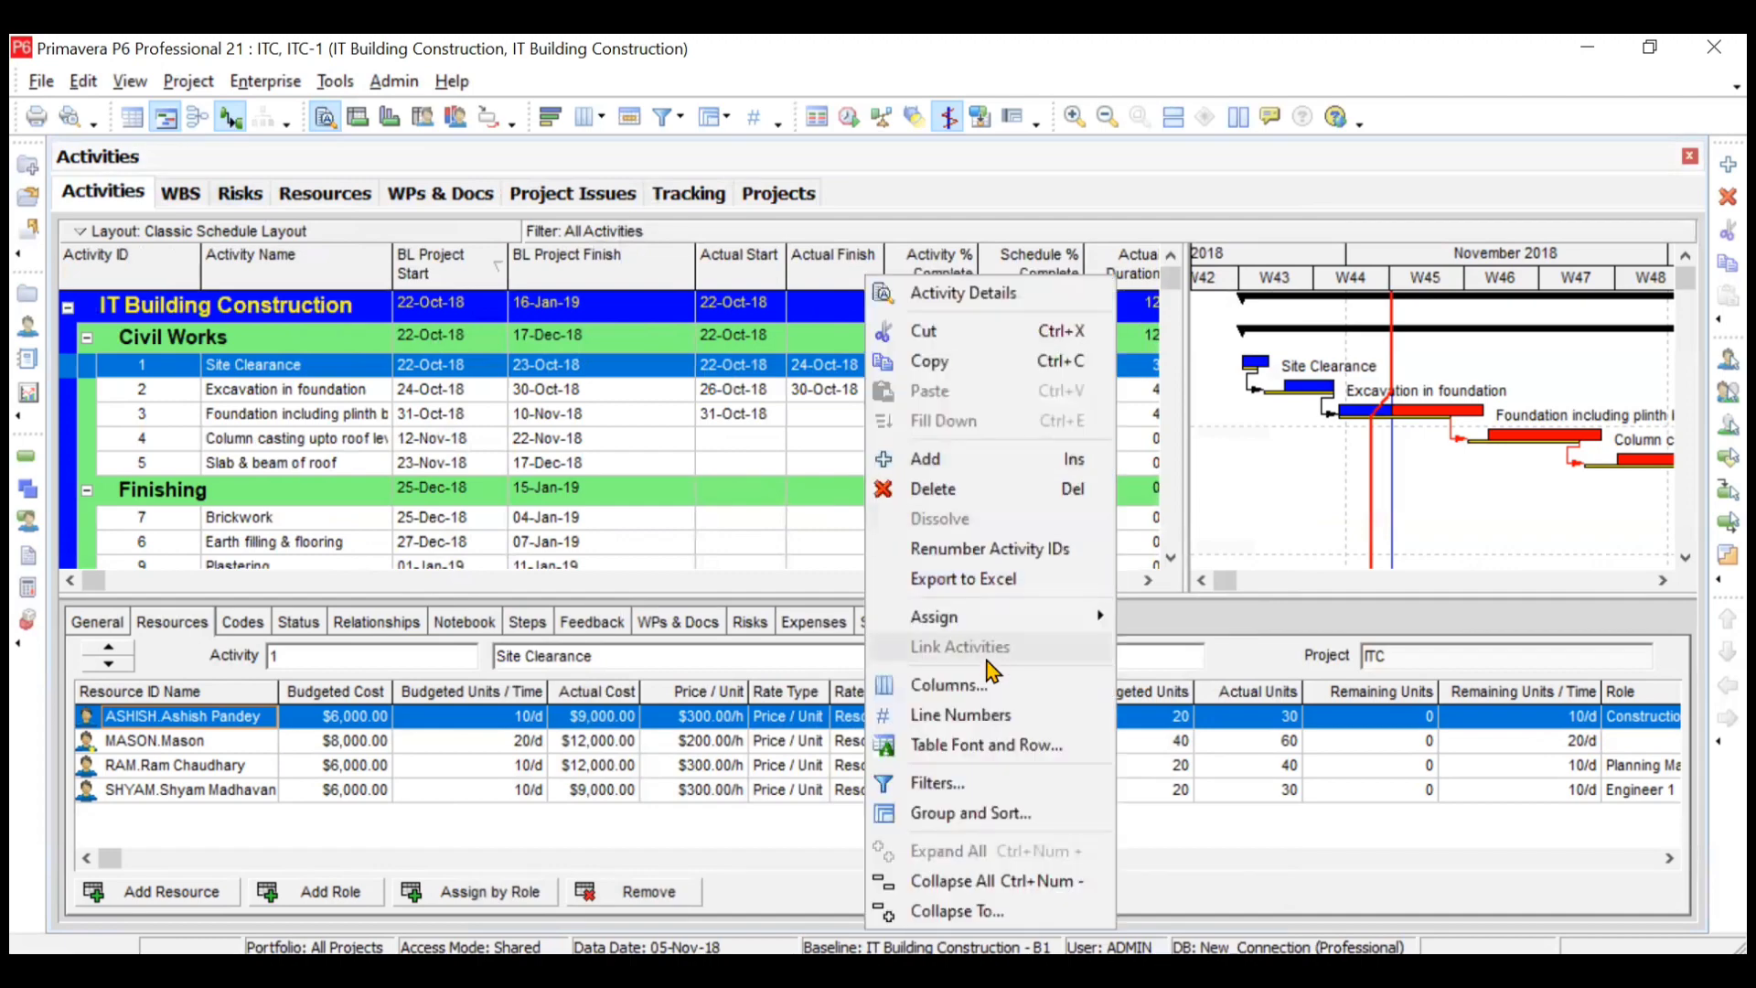
pyautogui.click(988, 685)
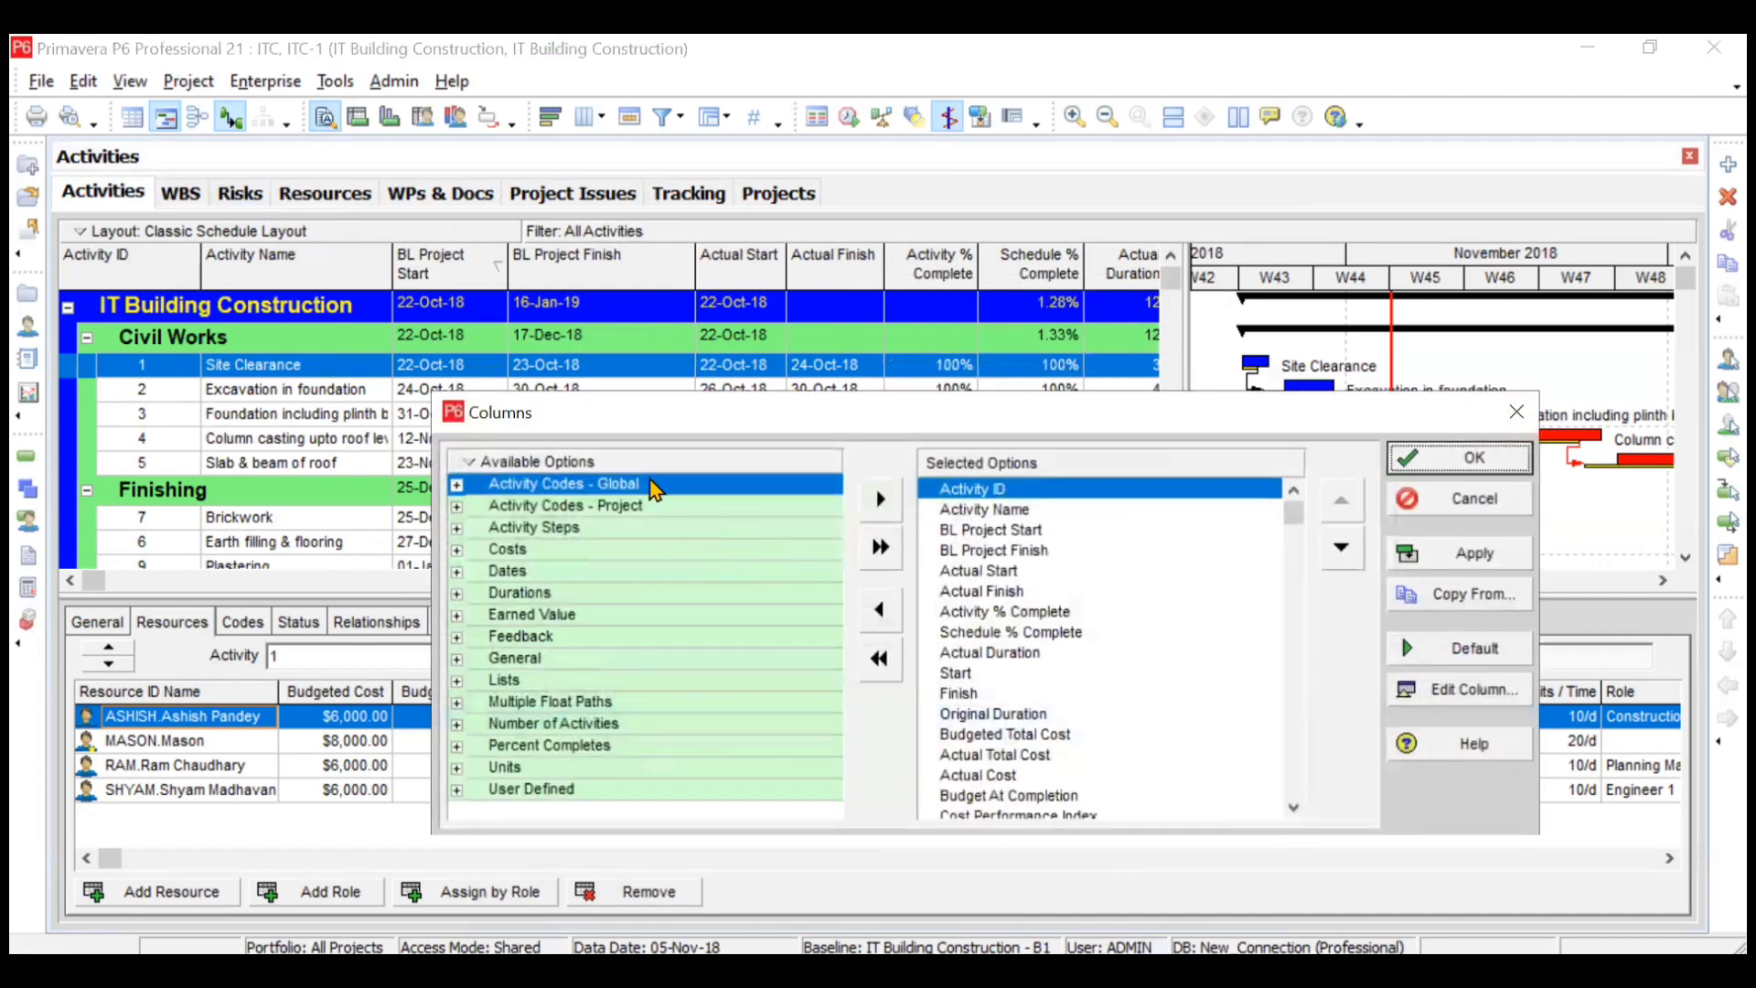
pyautogui.rightClick(464, 476)
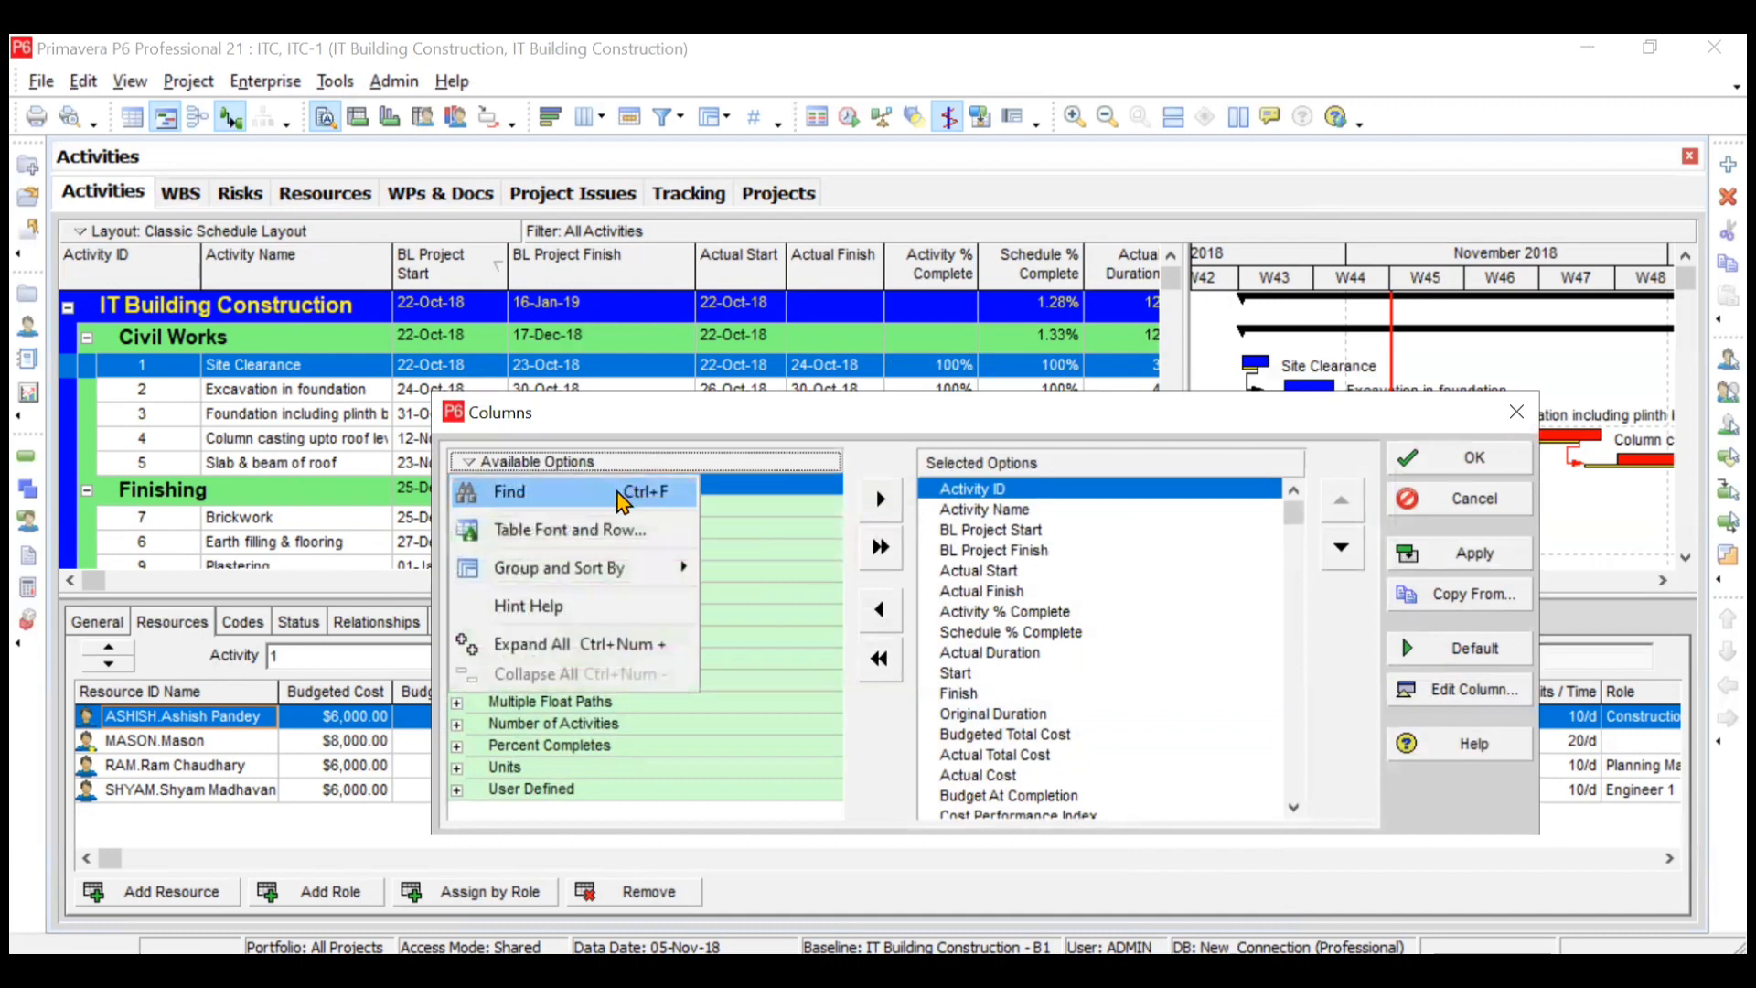
pyautogui.click(623, 486)
pyautogui.write('performance')
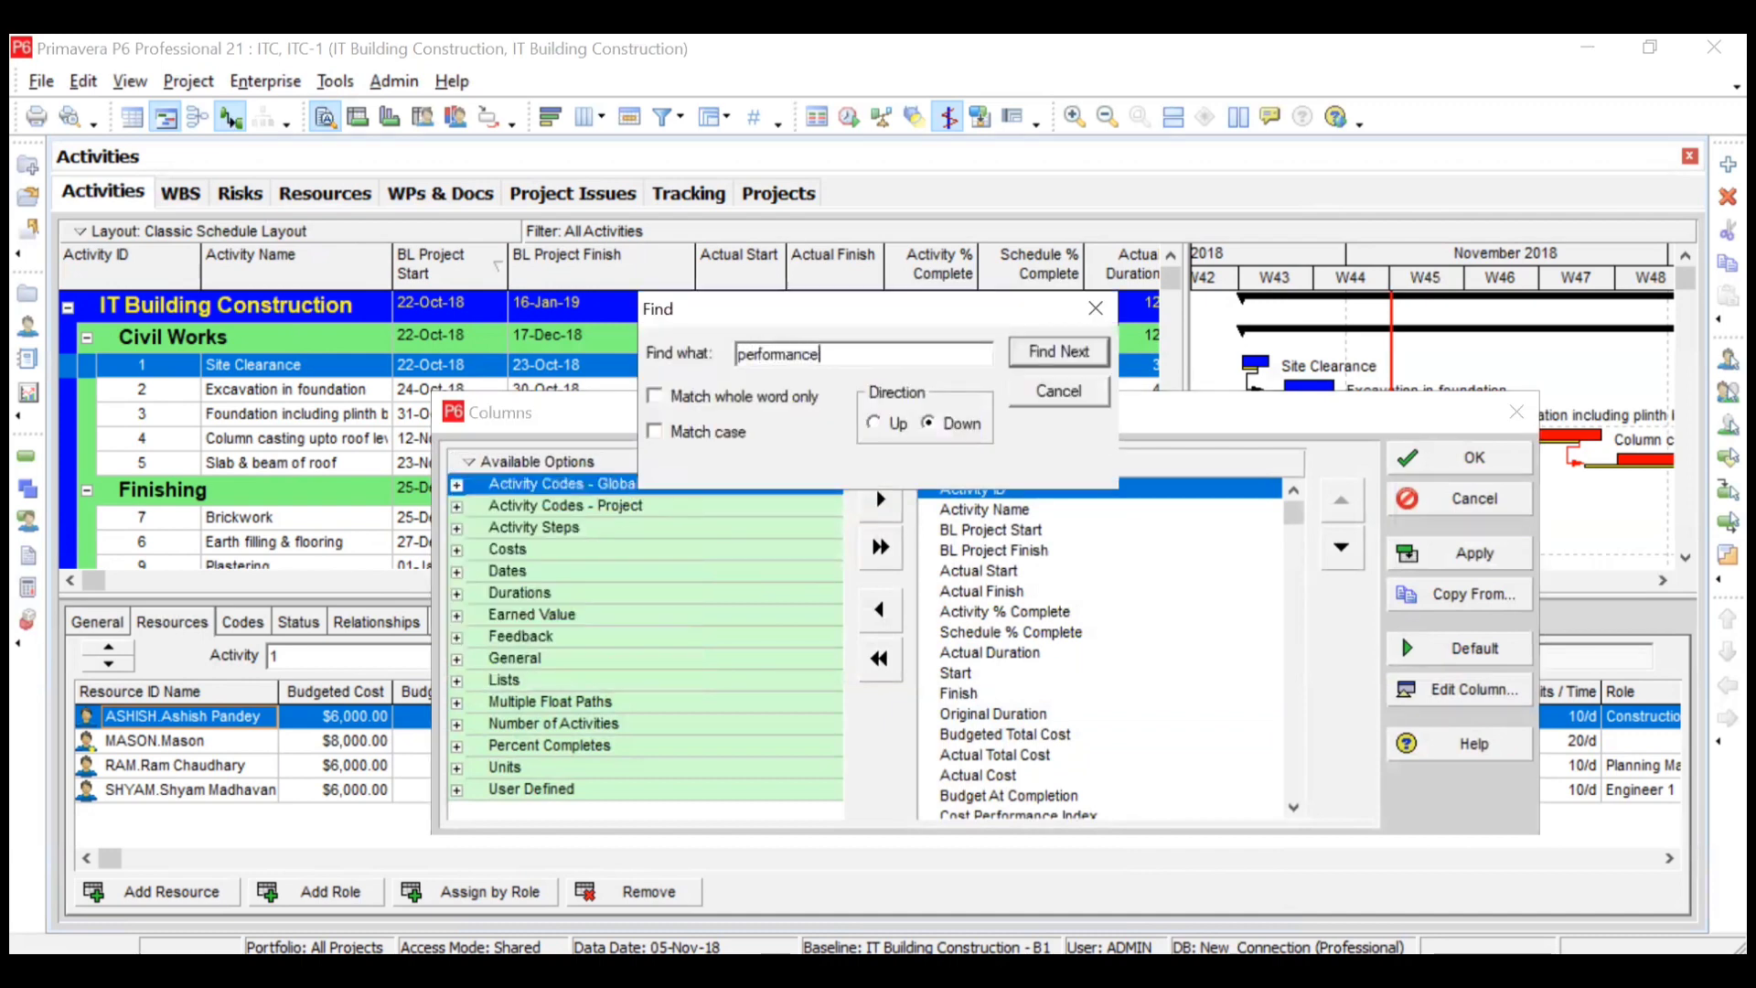
pyautogui.press('Return')
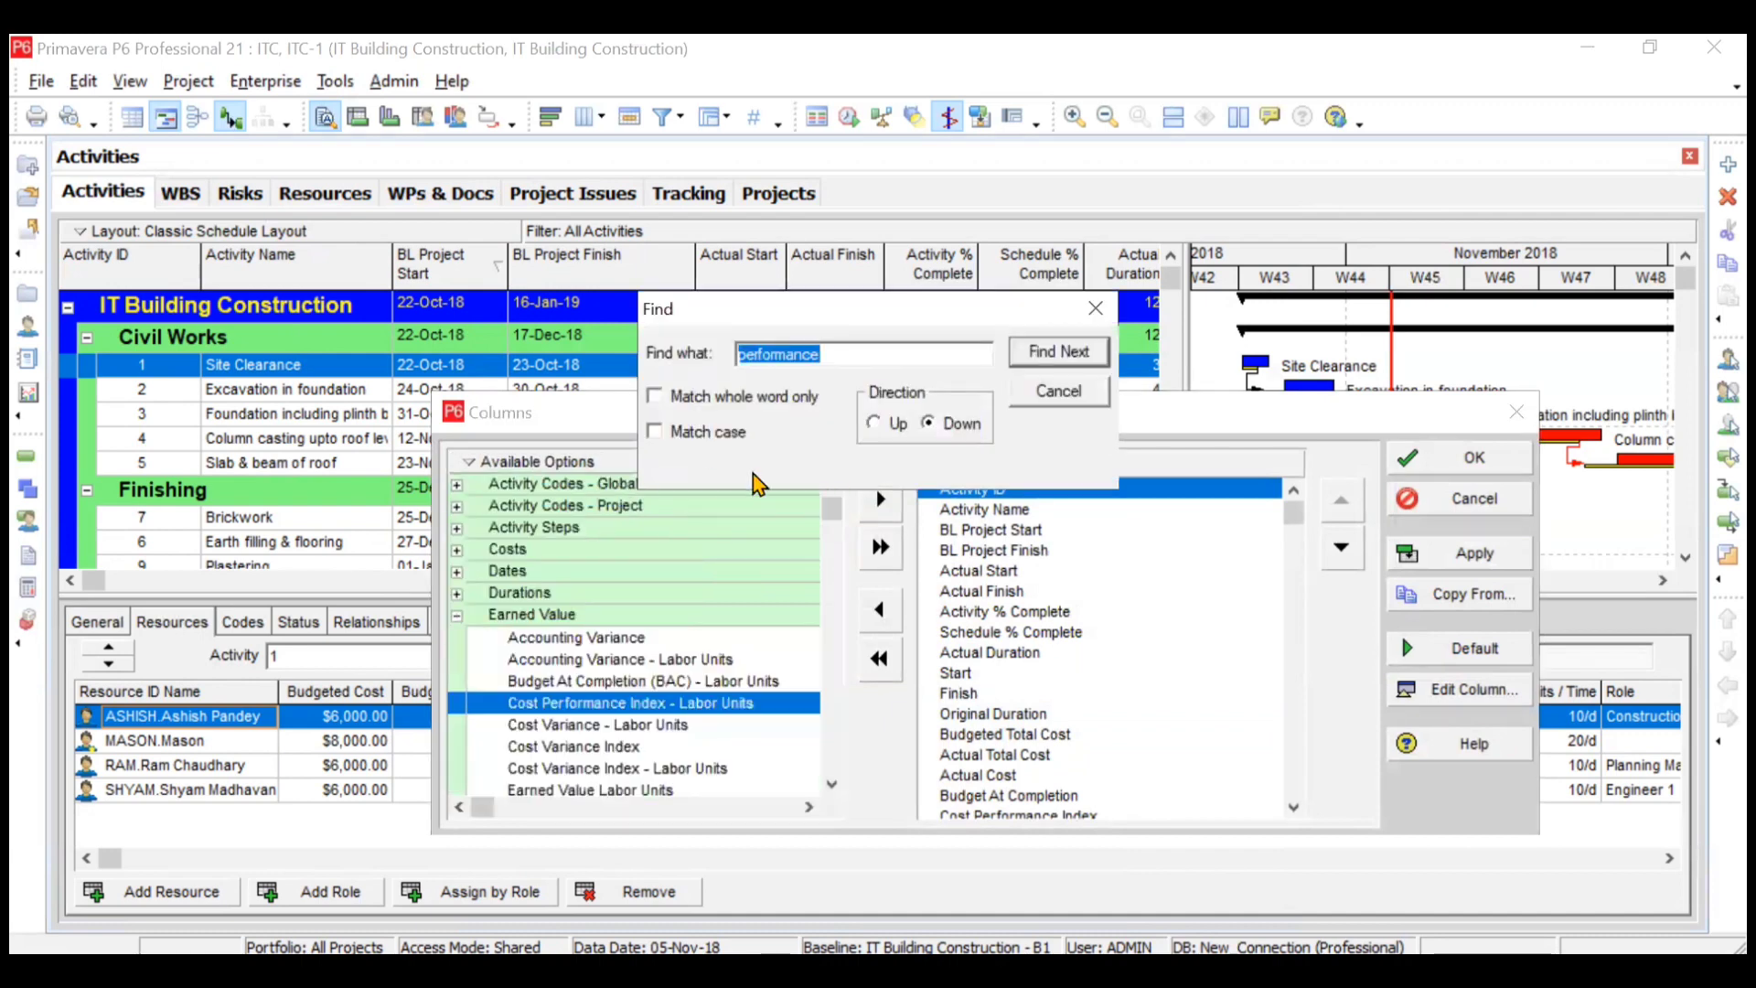
pyautogui.click(1089, 363)
pyautogui.click(1088, 363)
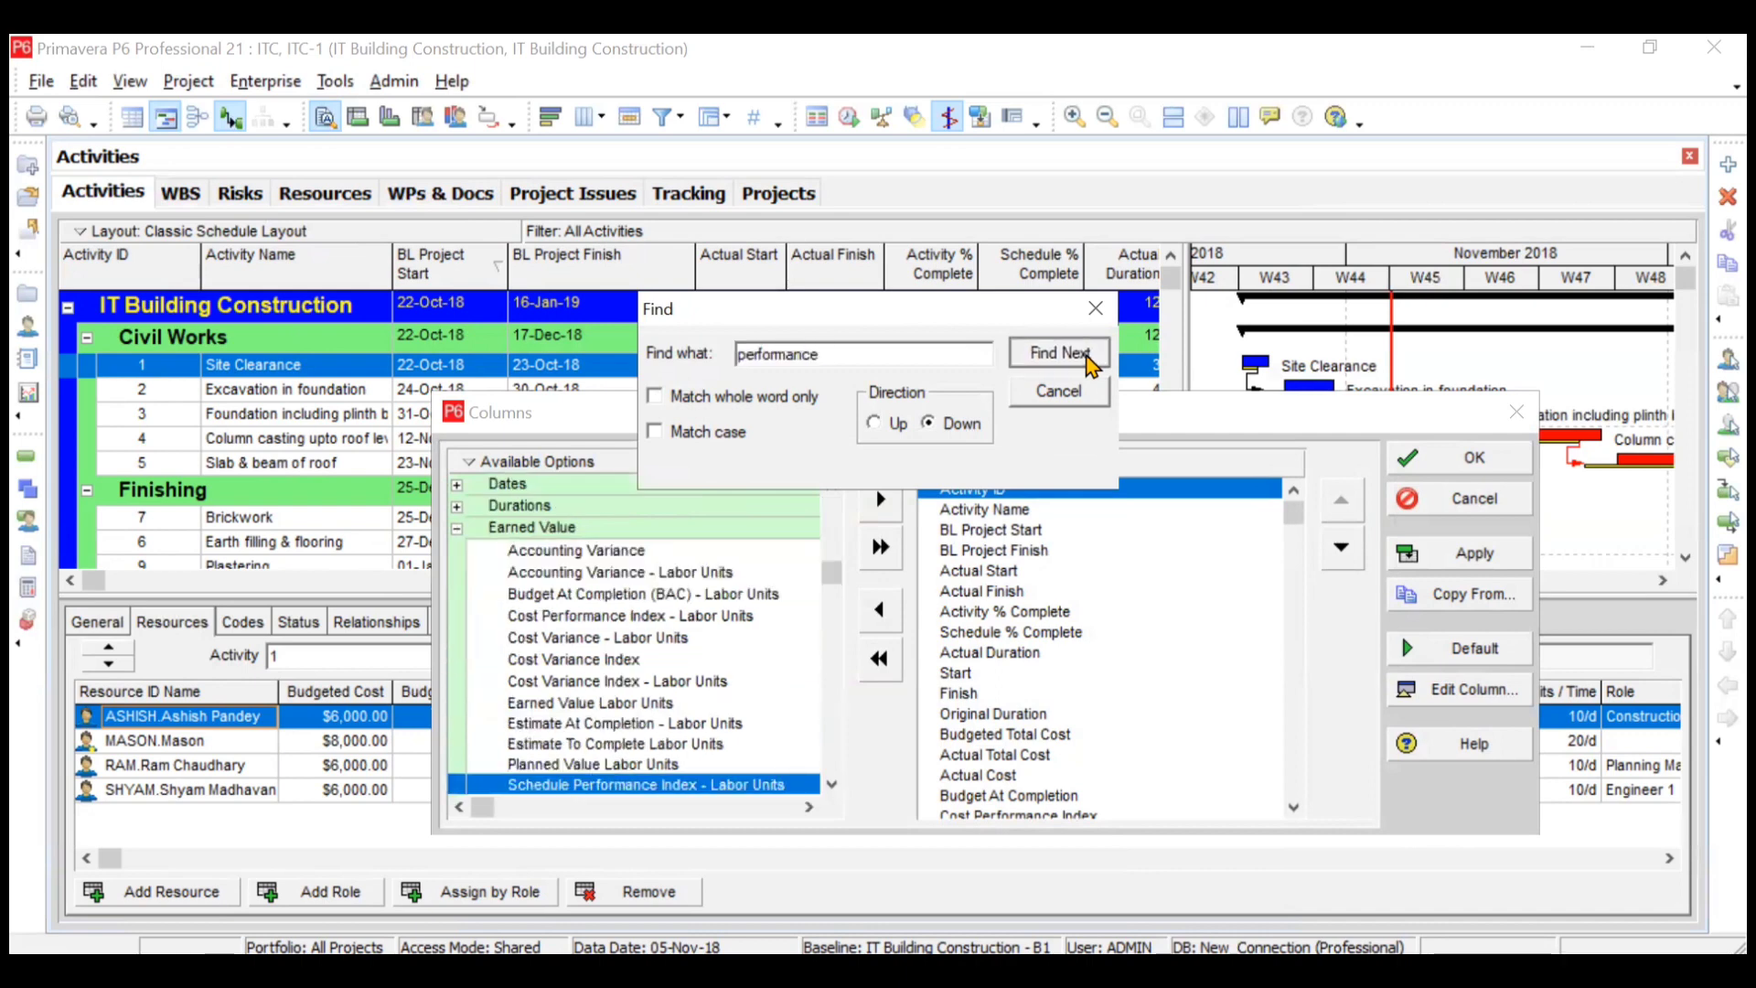
pyautogui.click(1094, 308)
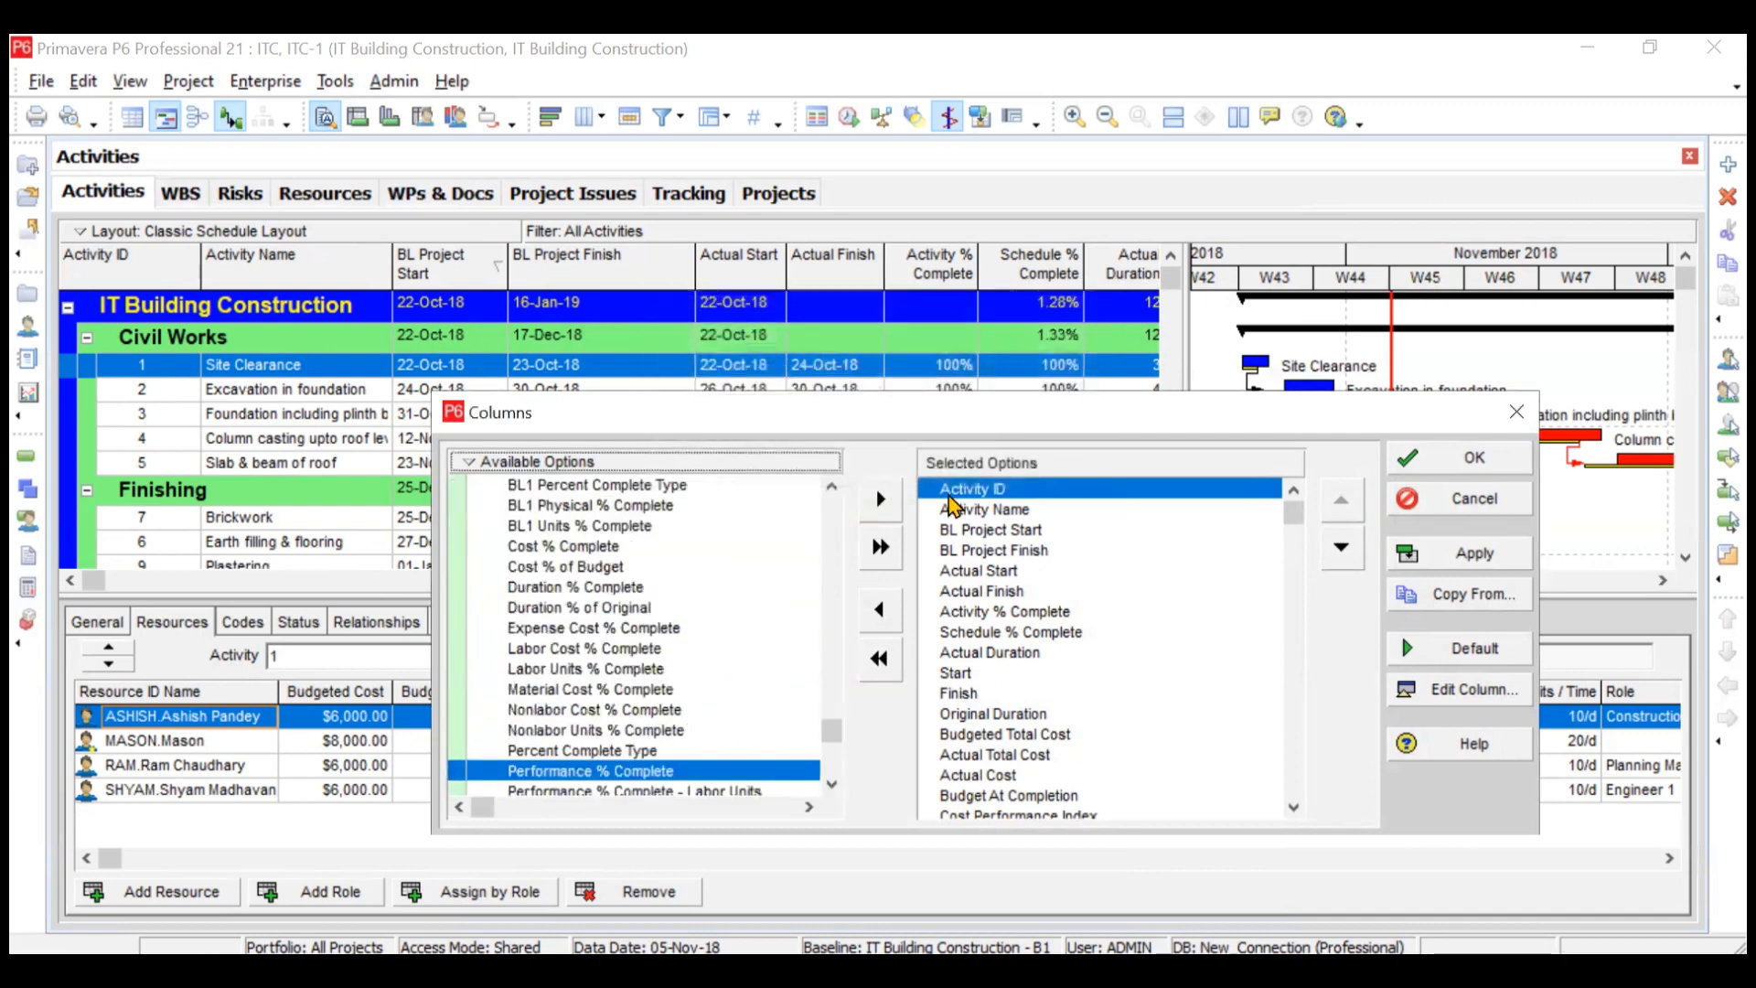
pyautogui.click(881, 502)
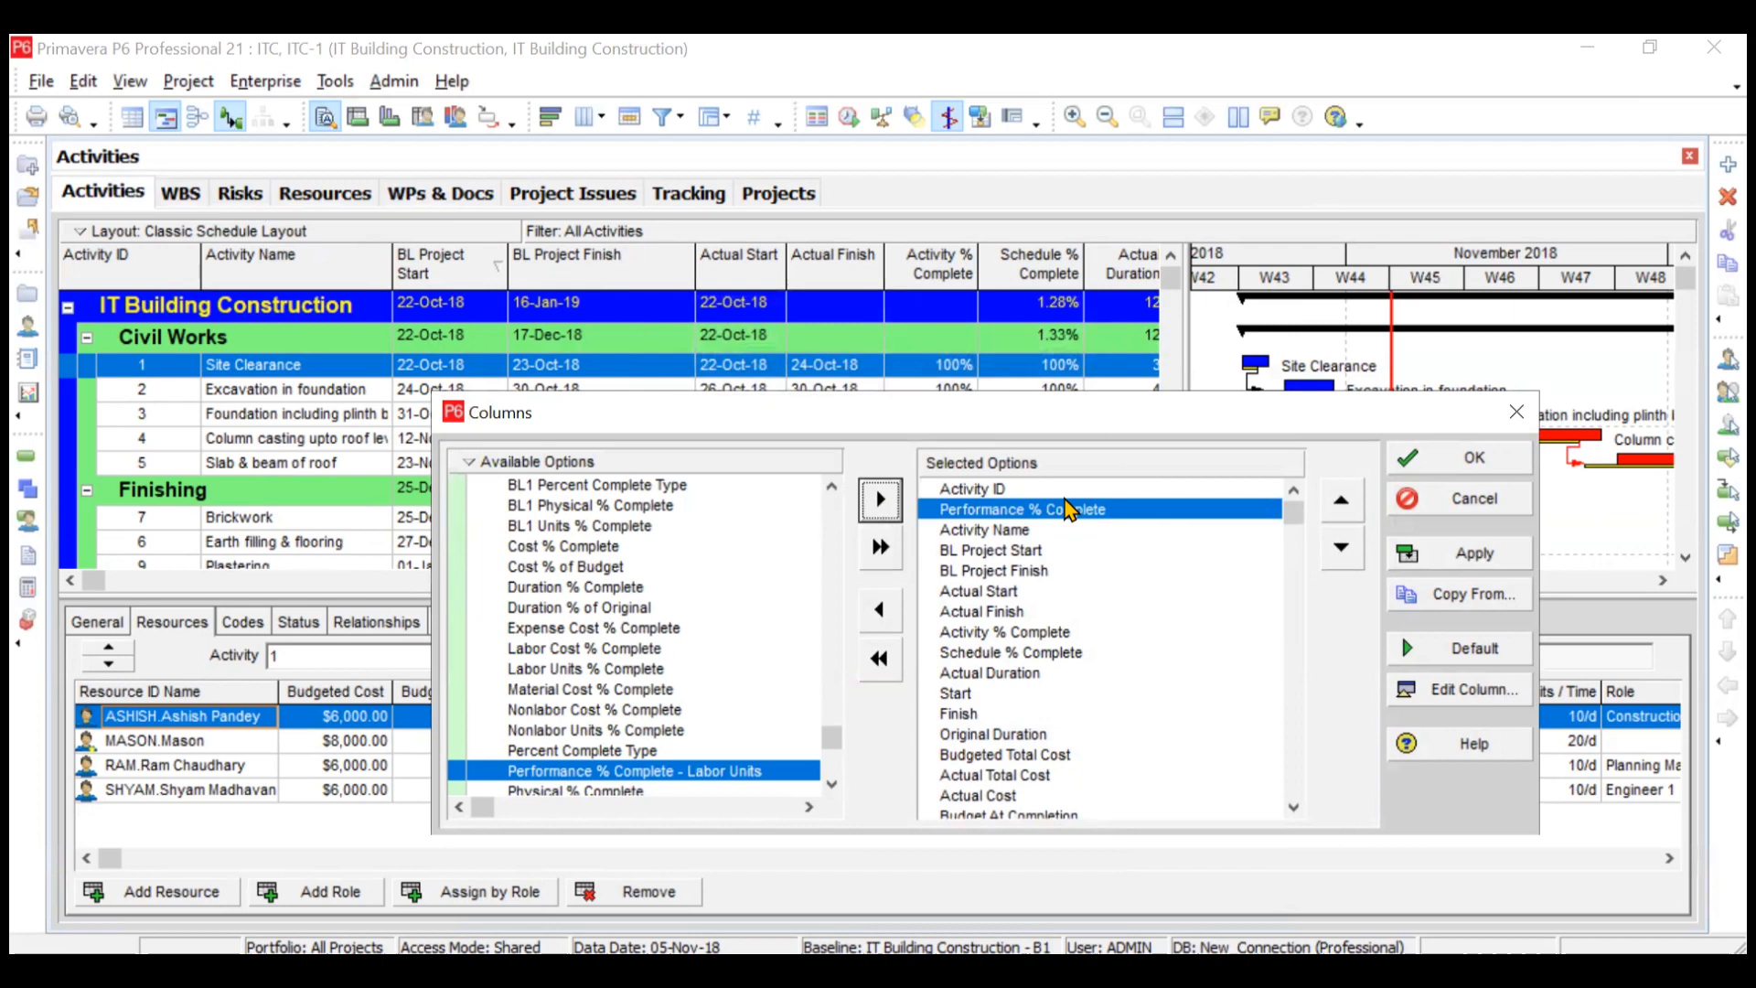
pyautogui.click(1456, 468)
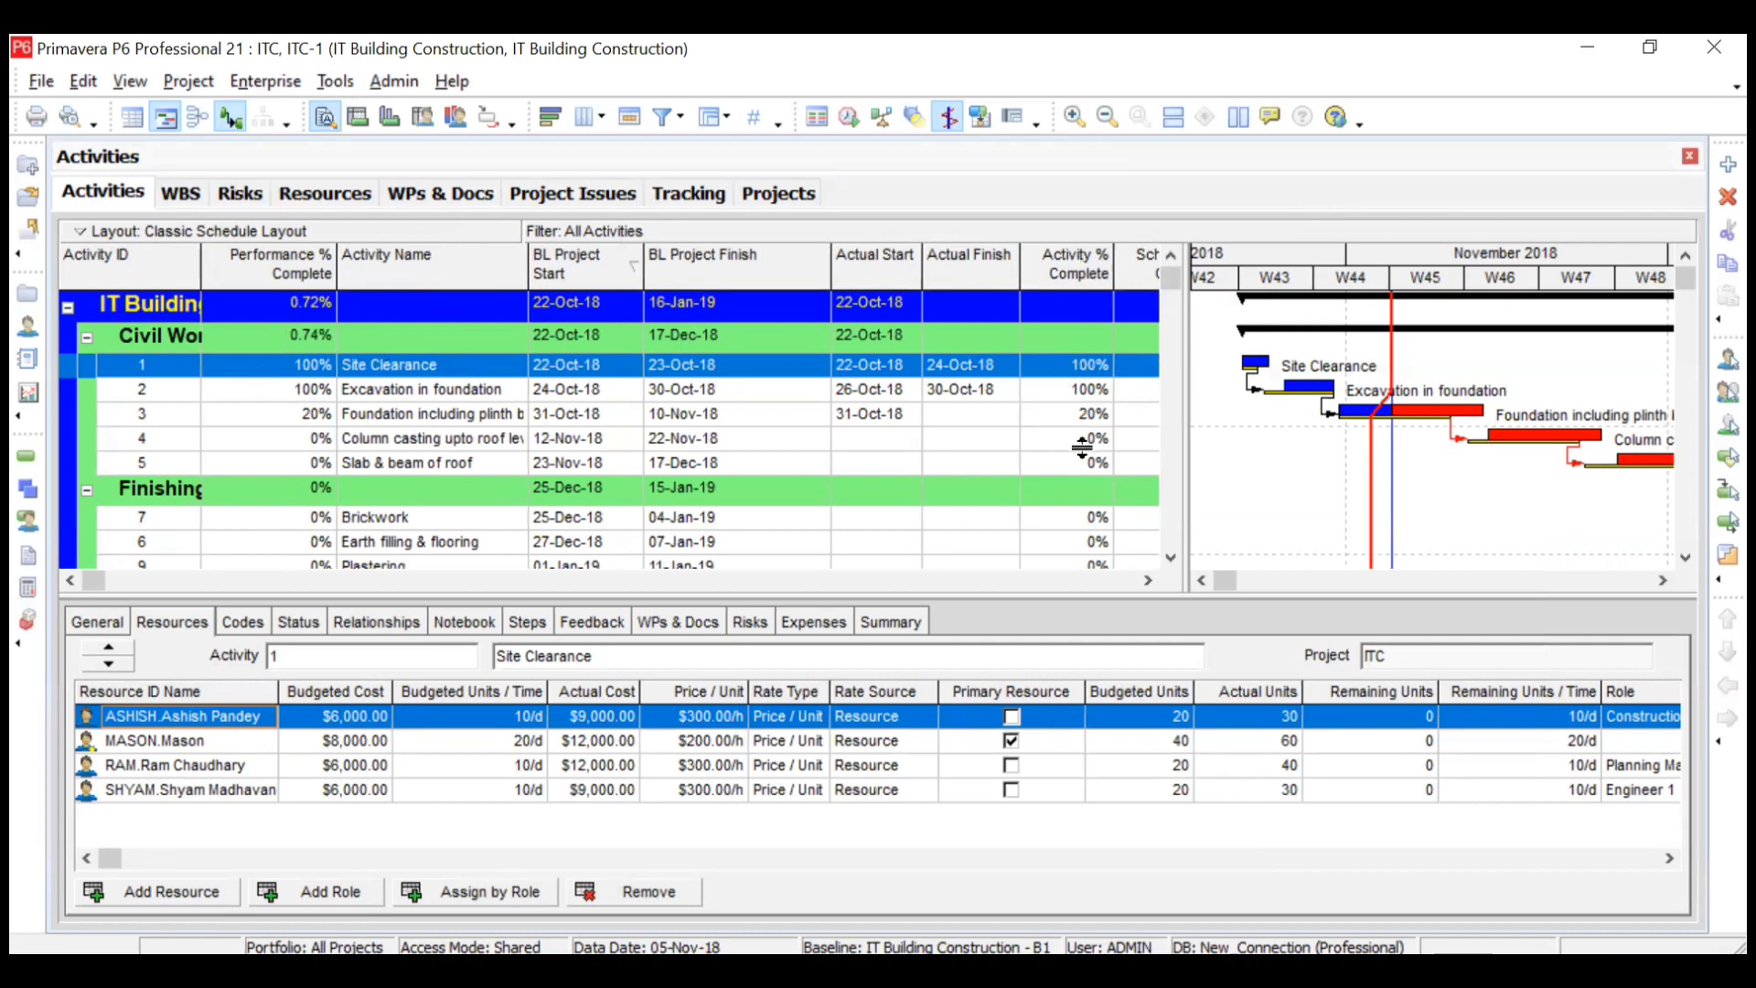
# - Reopen Admin Preferences on Earned Value, keeping budgeted values with planned dates as the baseline
pyautogui.click(394, 81)
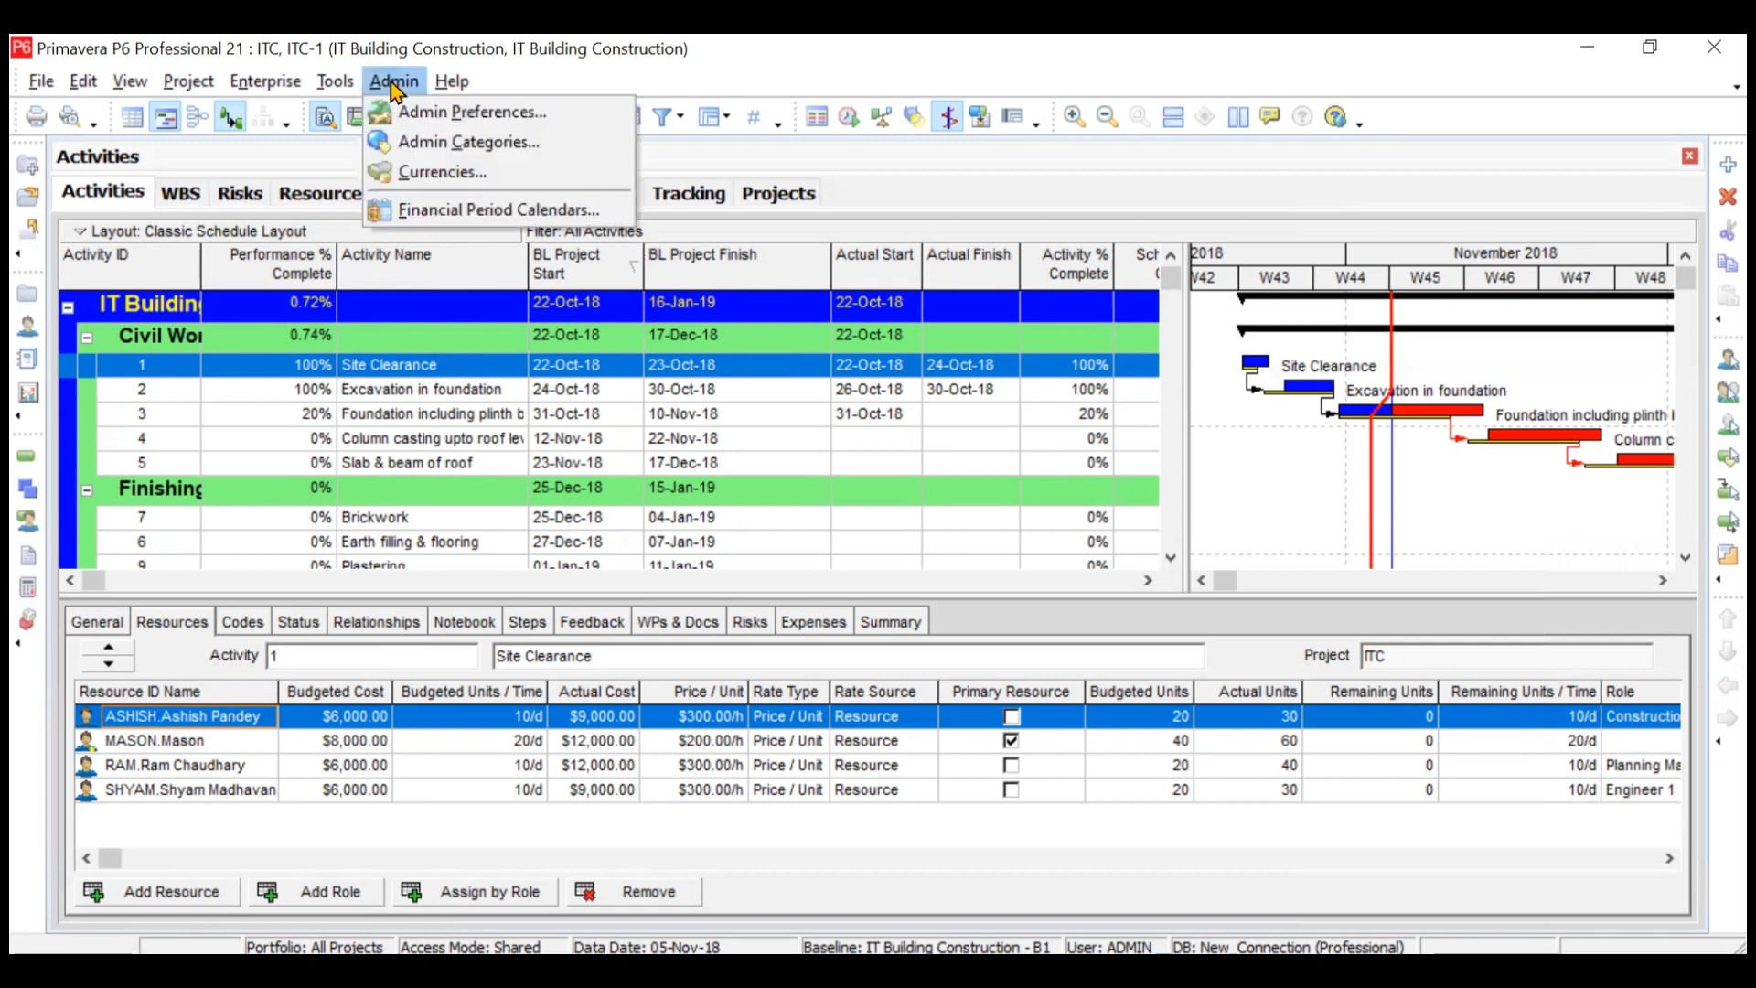
pyautogui.click(434, 120)
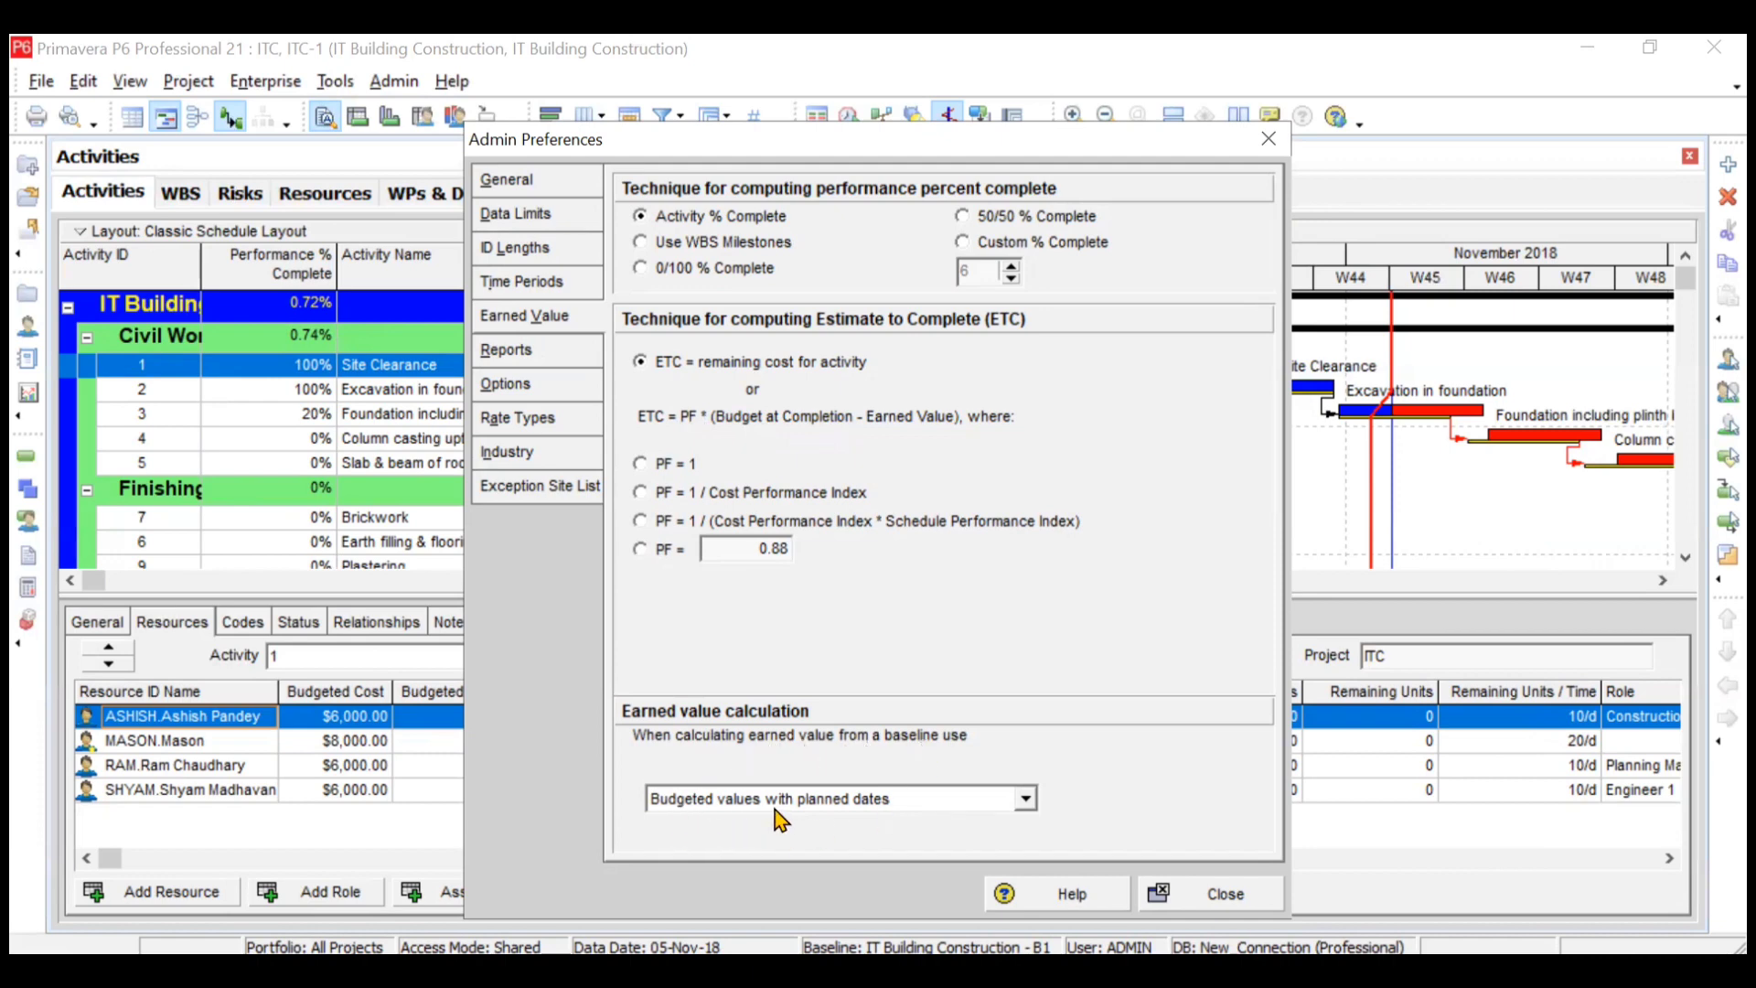
pyautogui.click(1029, 800)
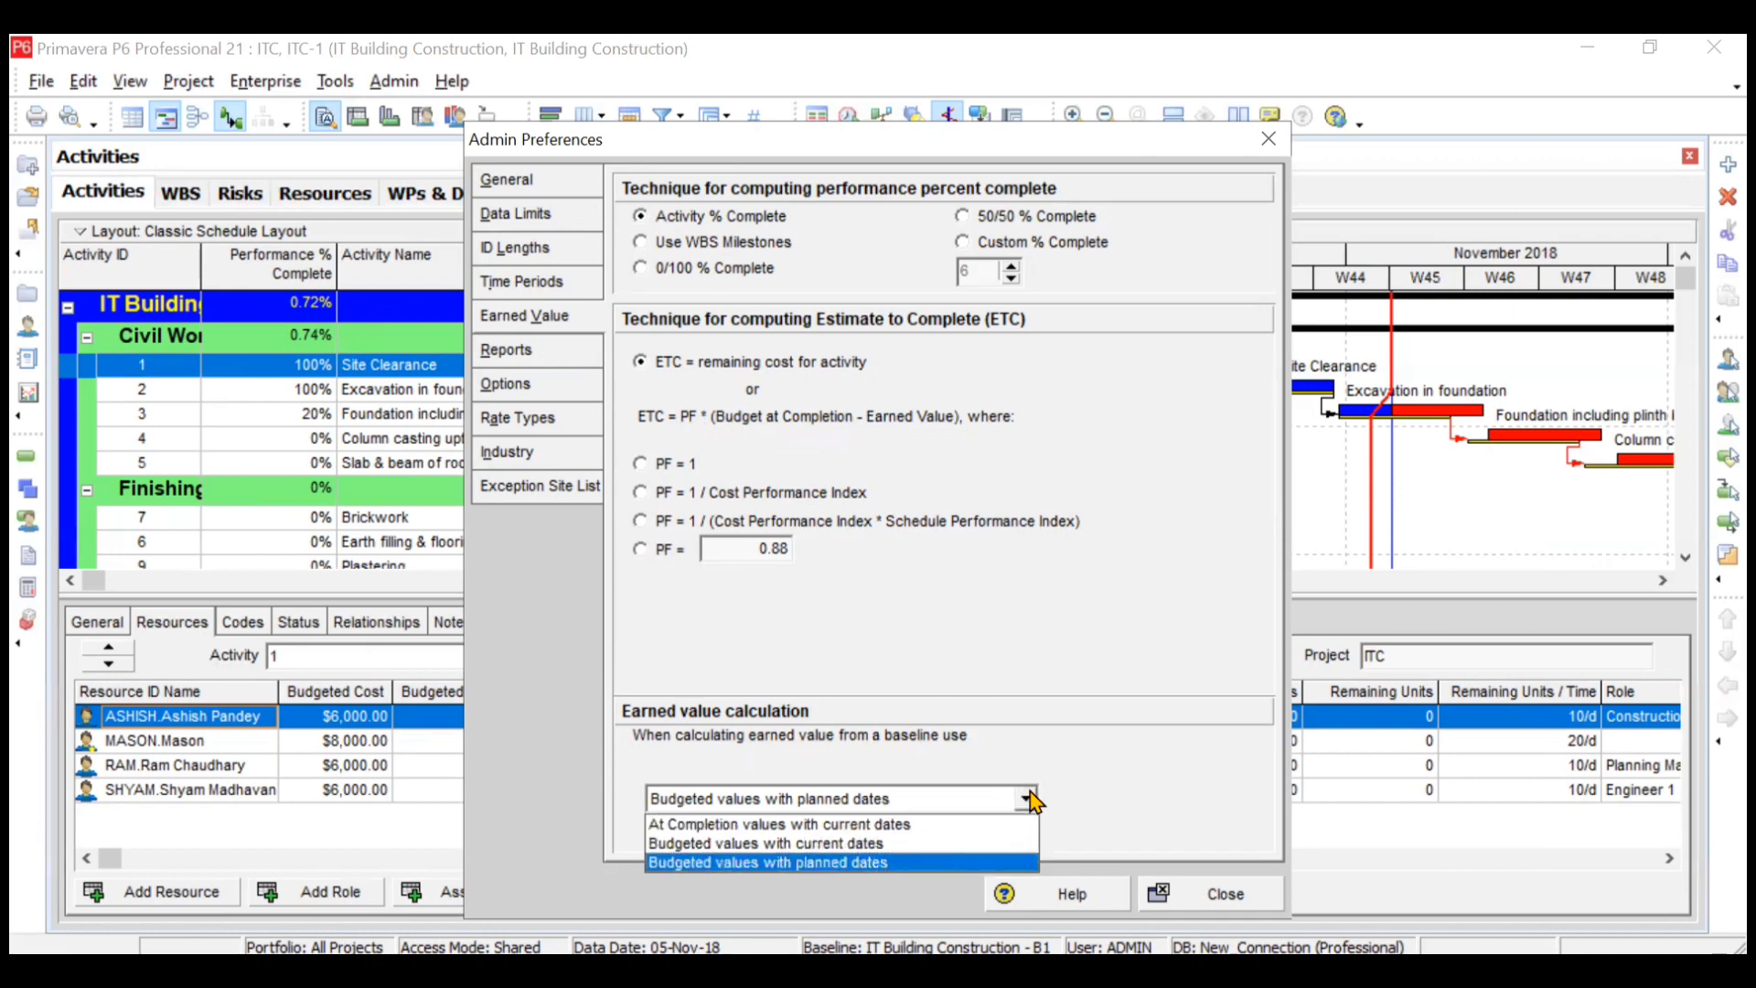
pyautogui.click(1031, 800)
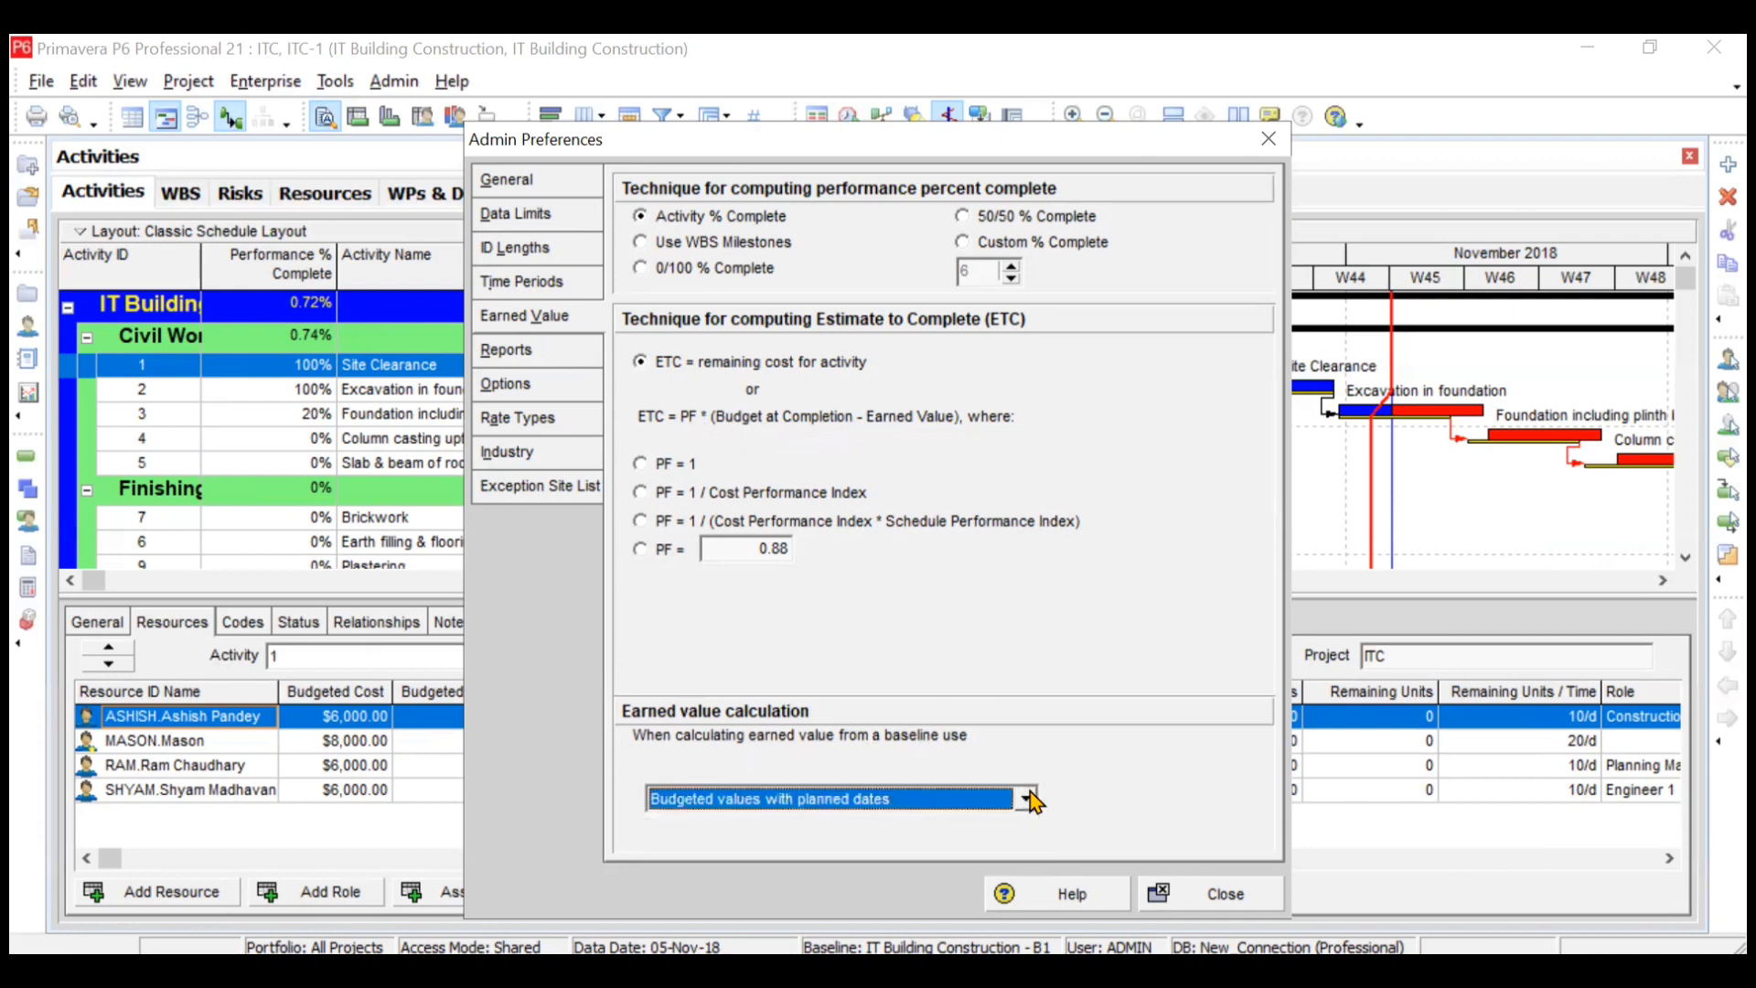
# - Change Report Header Label 1 from 'Header 1' to 'IT Building Proejct'
pyautogui.click(568, 357)
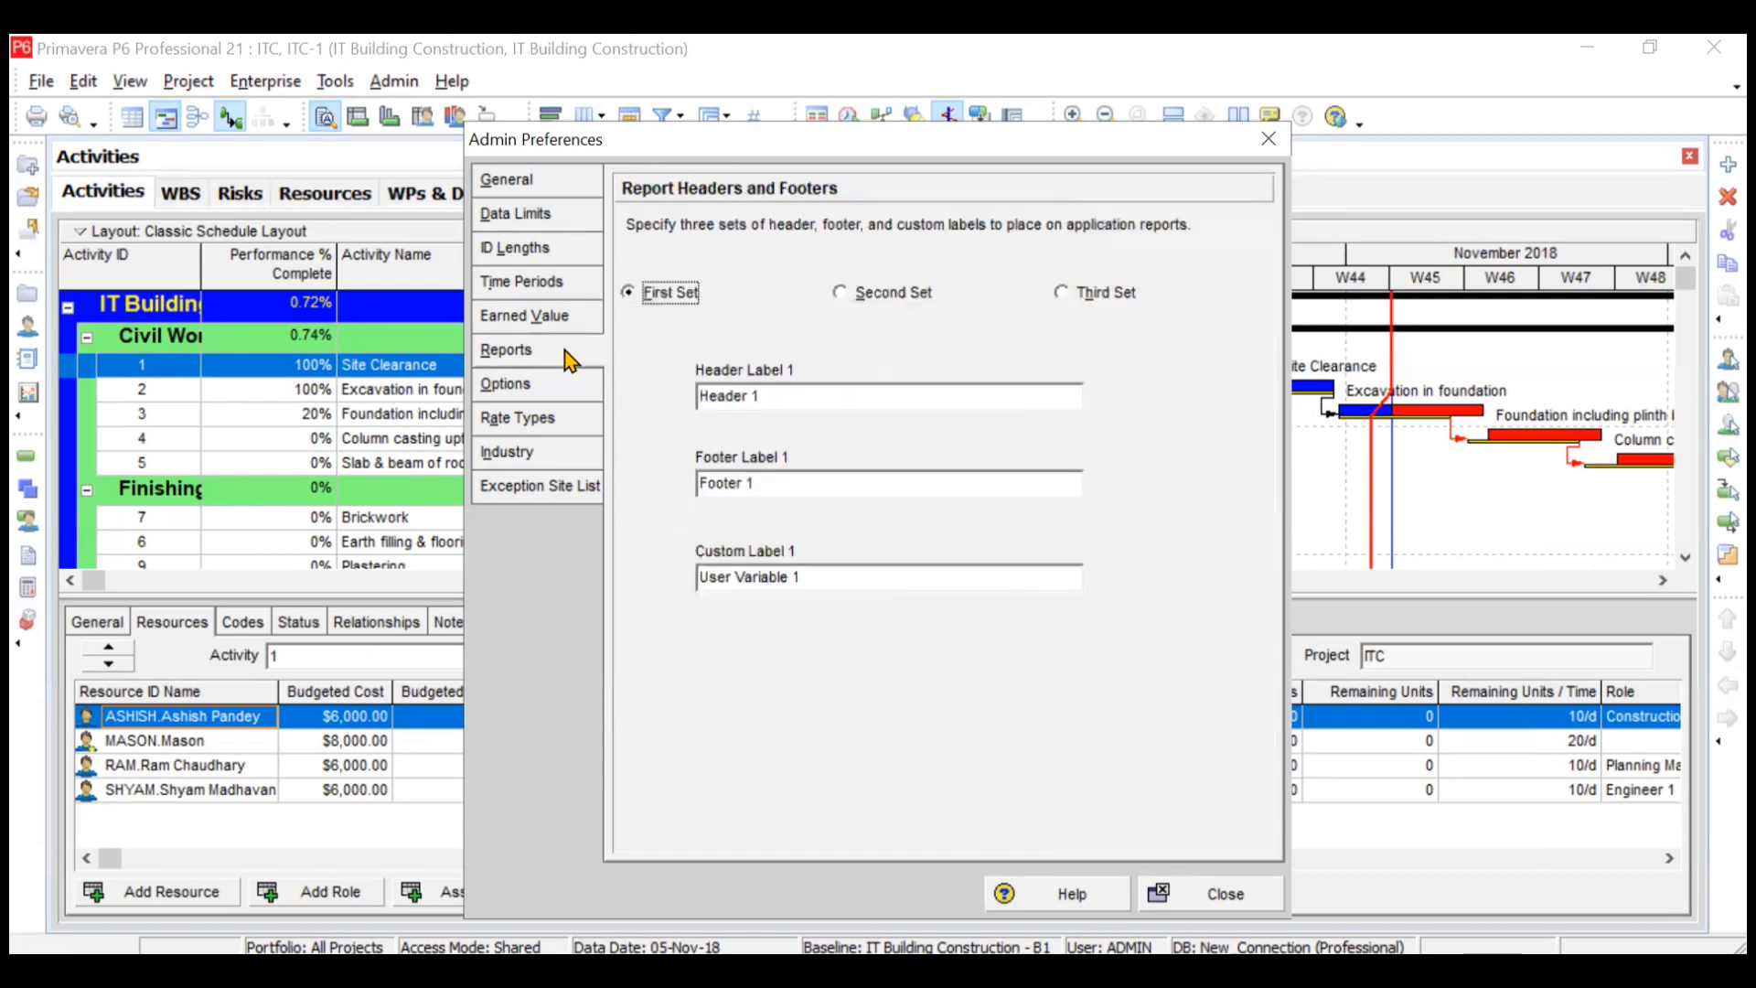
pyautogui.click(766, 396)
pyautogui.press('BackSpace')
pyautogui.press('BackSpace')
pyautogui.press('BackSpace')
pyautogui.press('BackSpace')
pyautogui.press('BackSpace')
pyautogui.press('BackSpace')
pyautogui.write('IT Building Proejct')
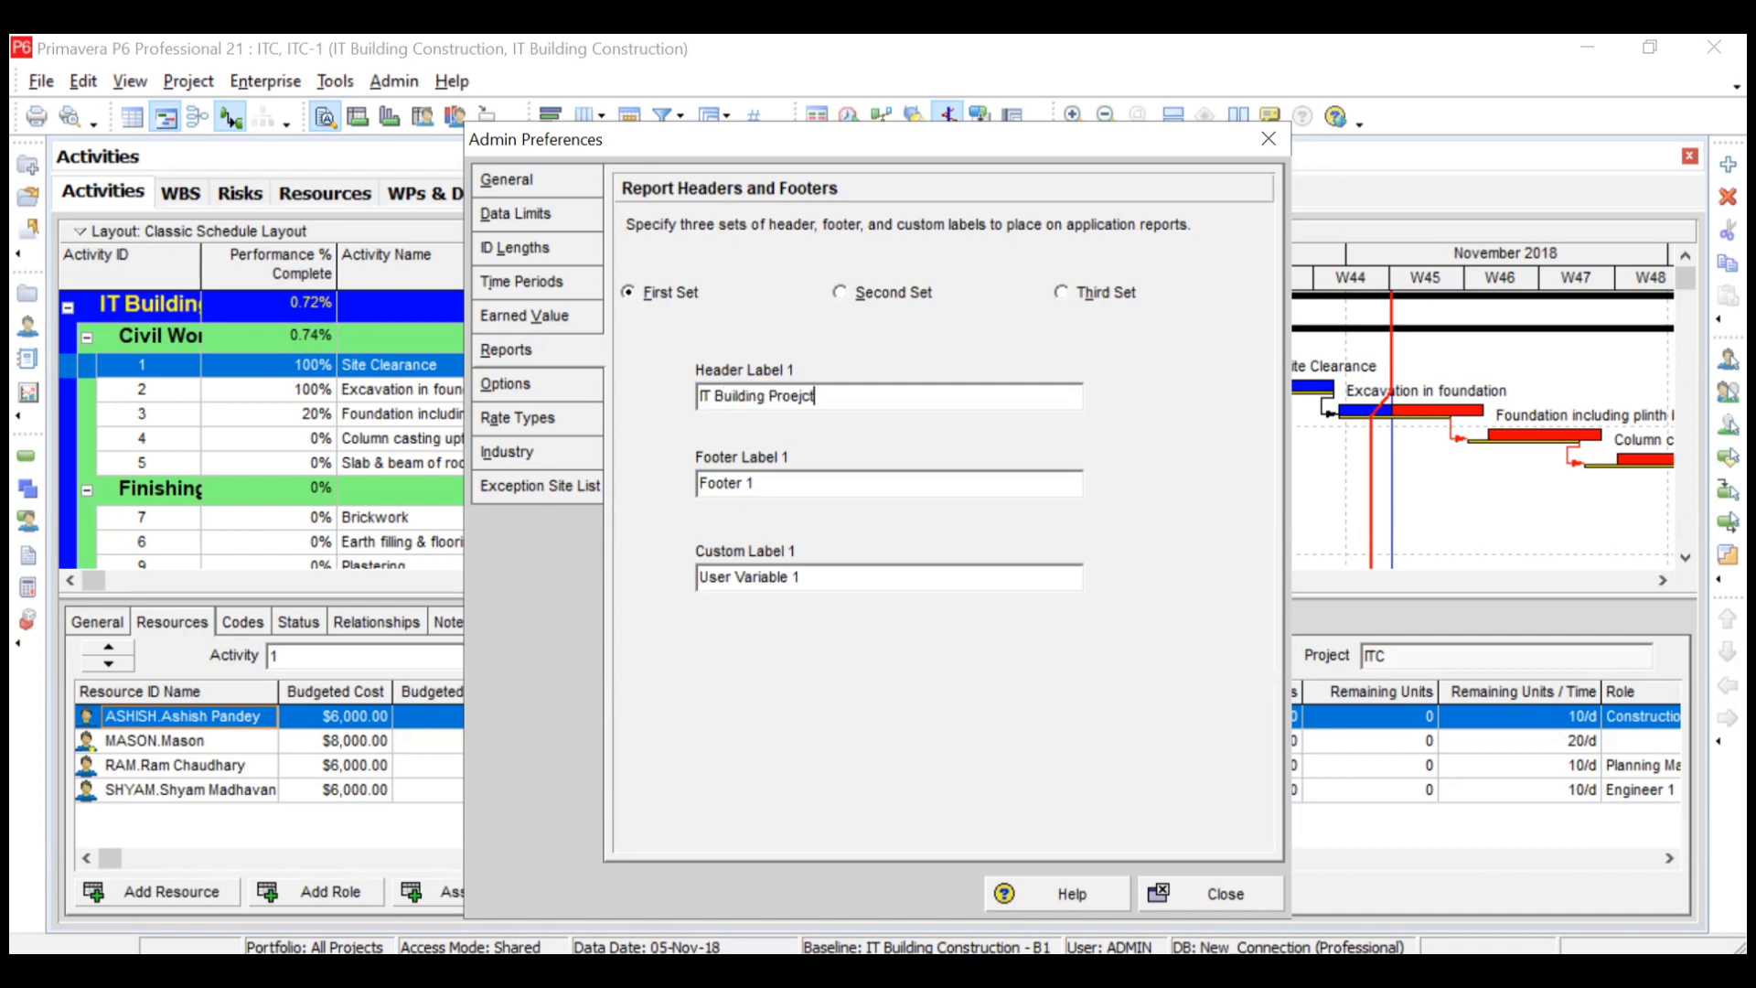
pyautogui.click(795, 483)
# - Keep the WBS Level summarization interval at Week, then view the Rate Types titles
pyautogui.click(496, 391)
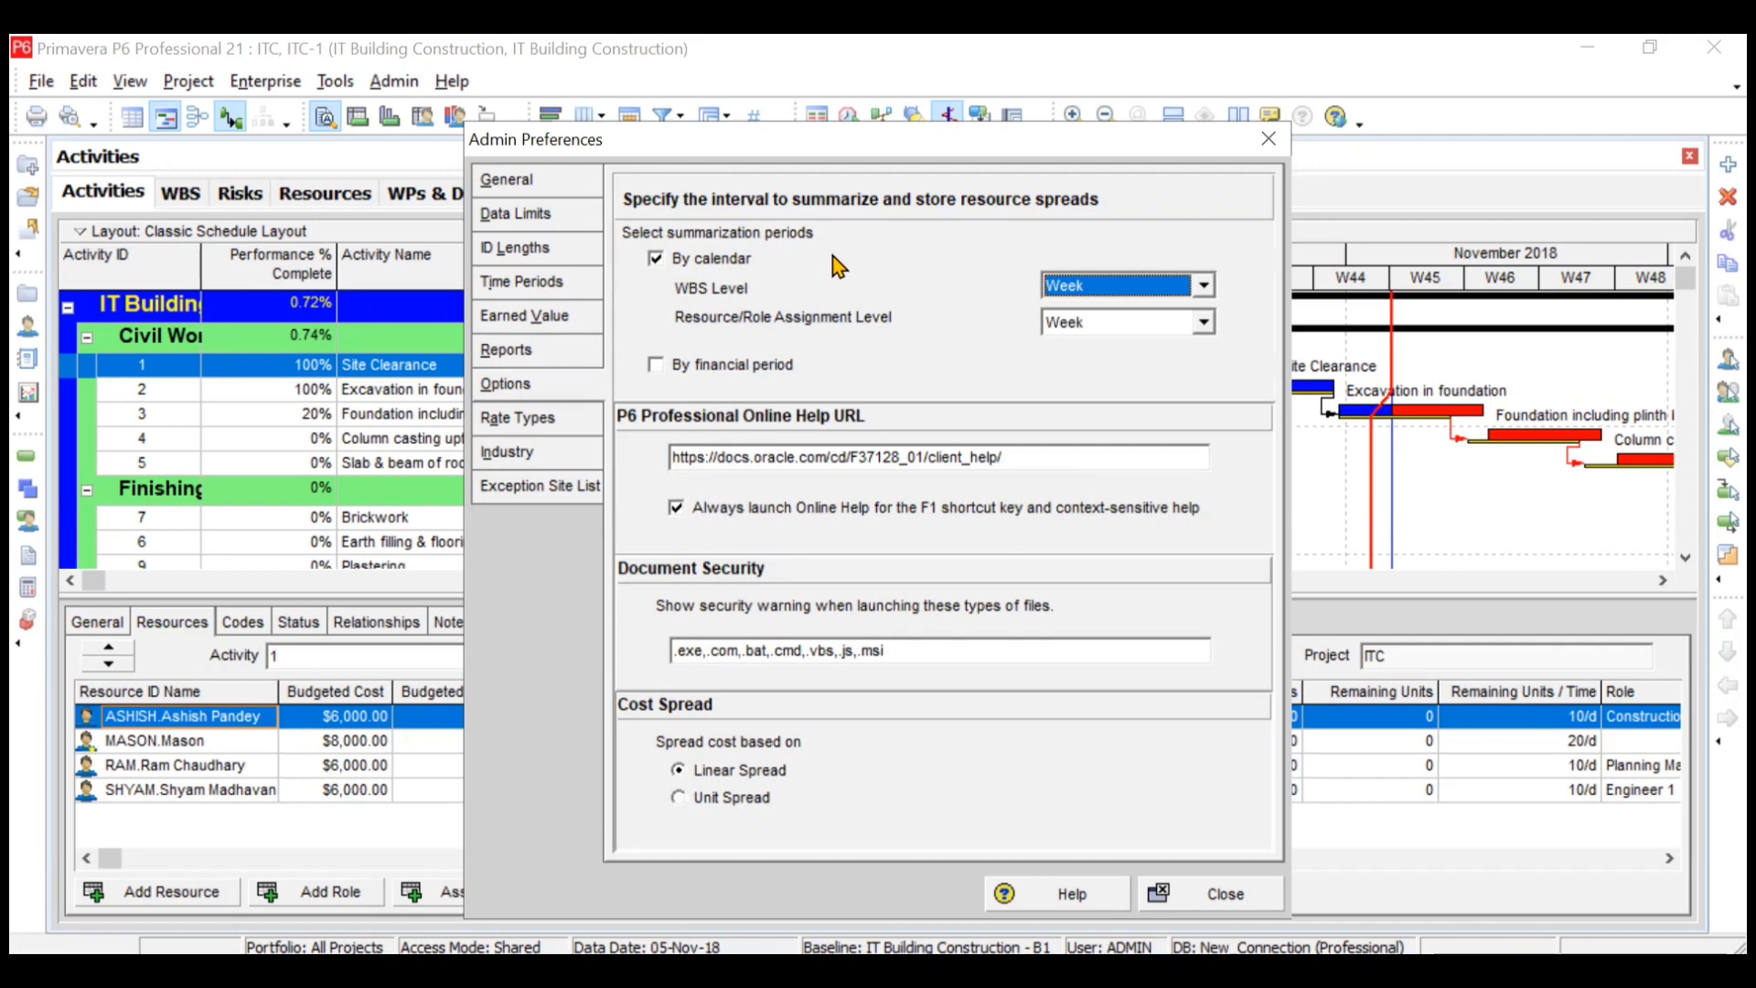
pyautogui.click(1089, 291)
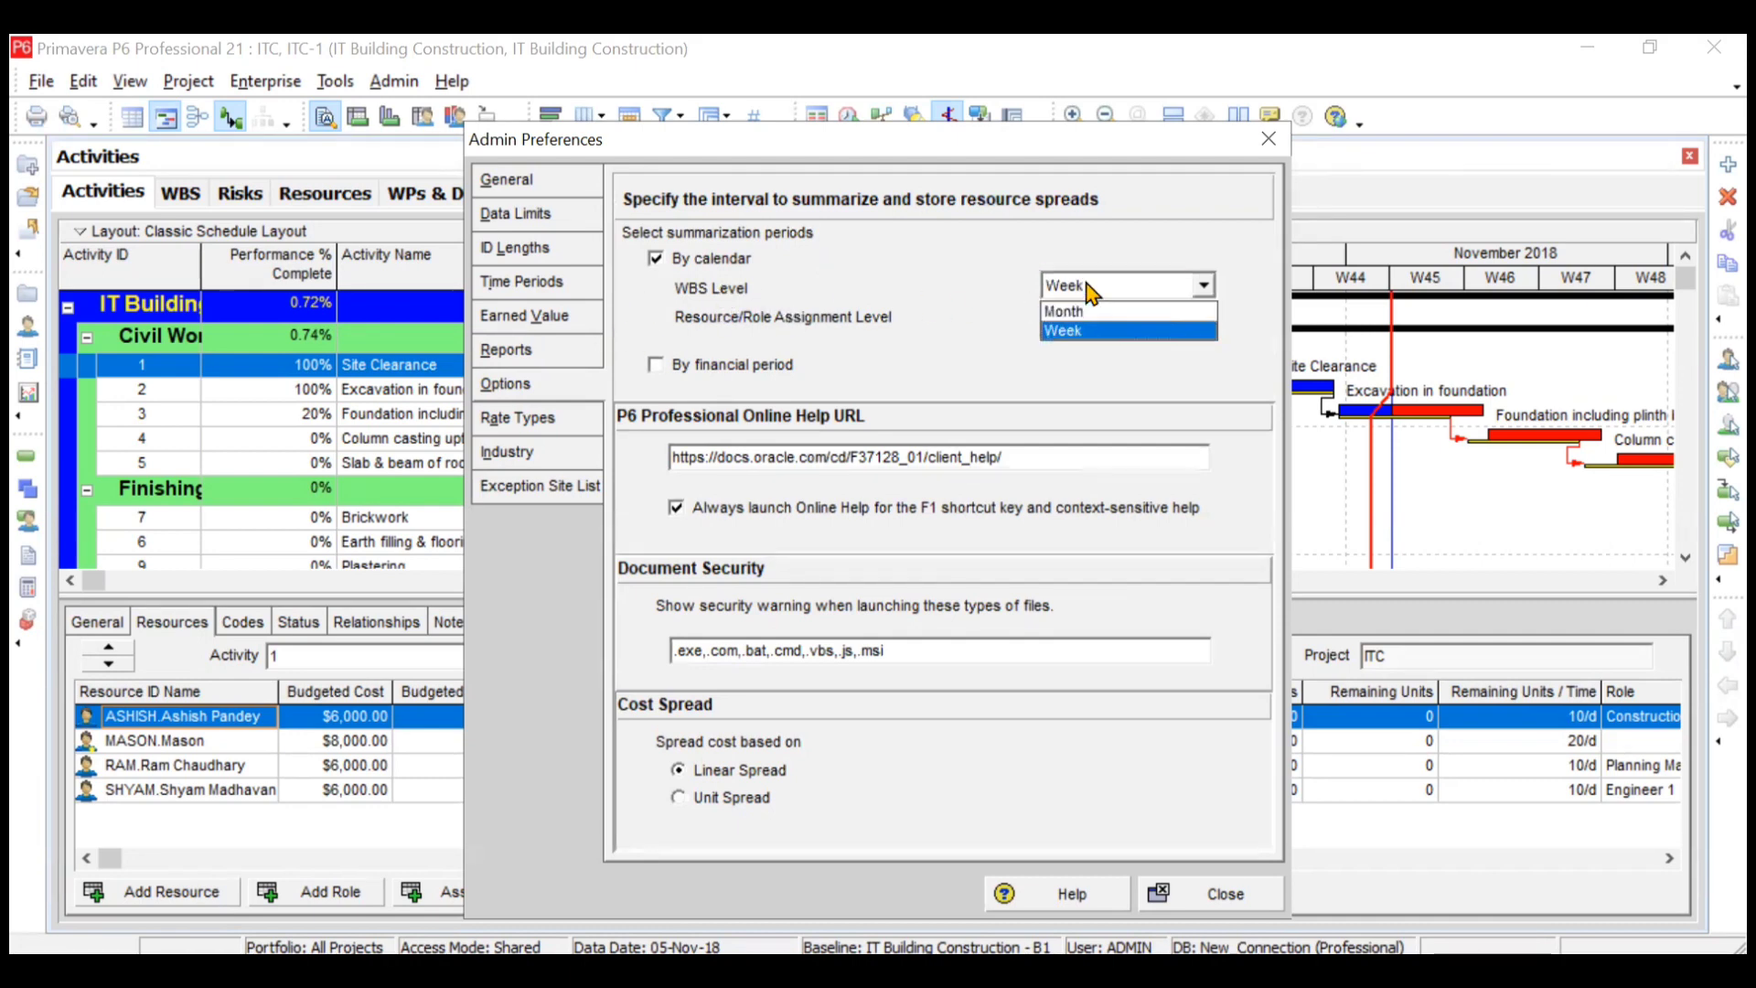
pyautogui.click(1089, 291)
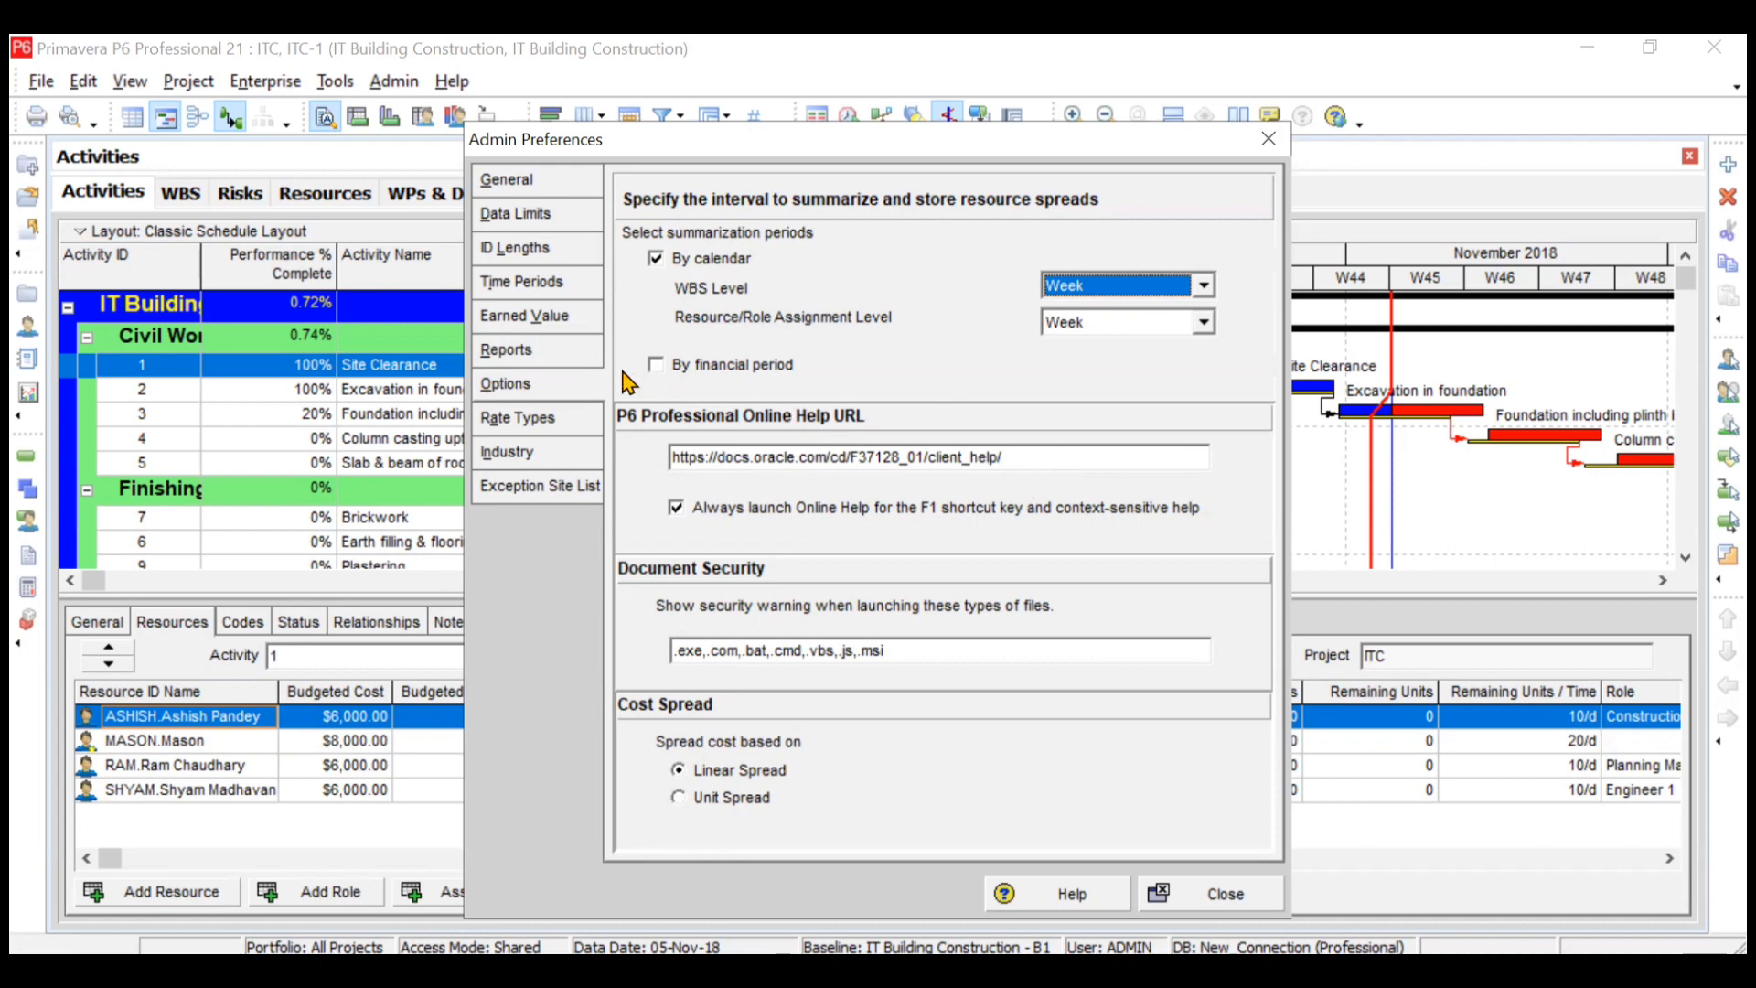
pyautogui.click(560, 419)
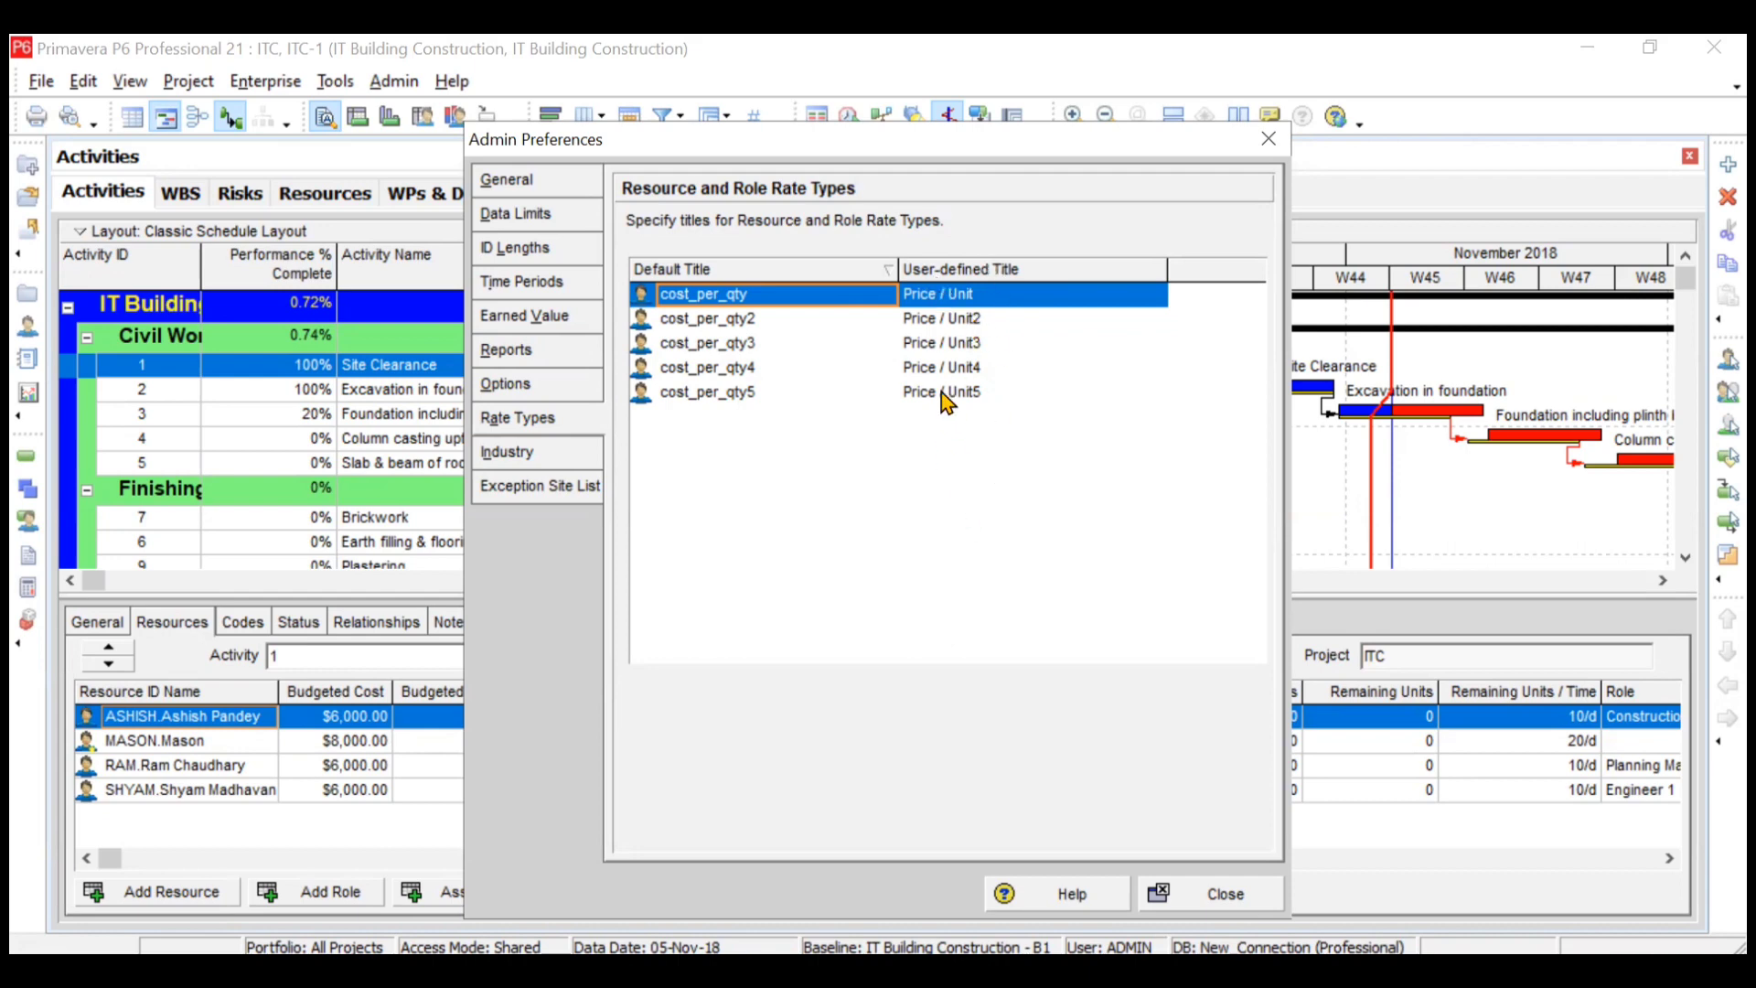
# - Select Engineering and Construction as the industry, view the Exception Site List, and close preferences
pyautogui.click(543, 454)
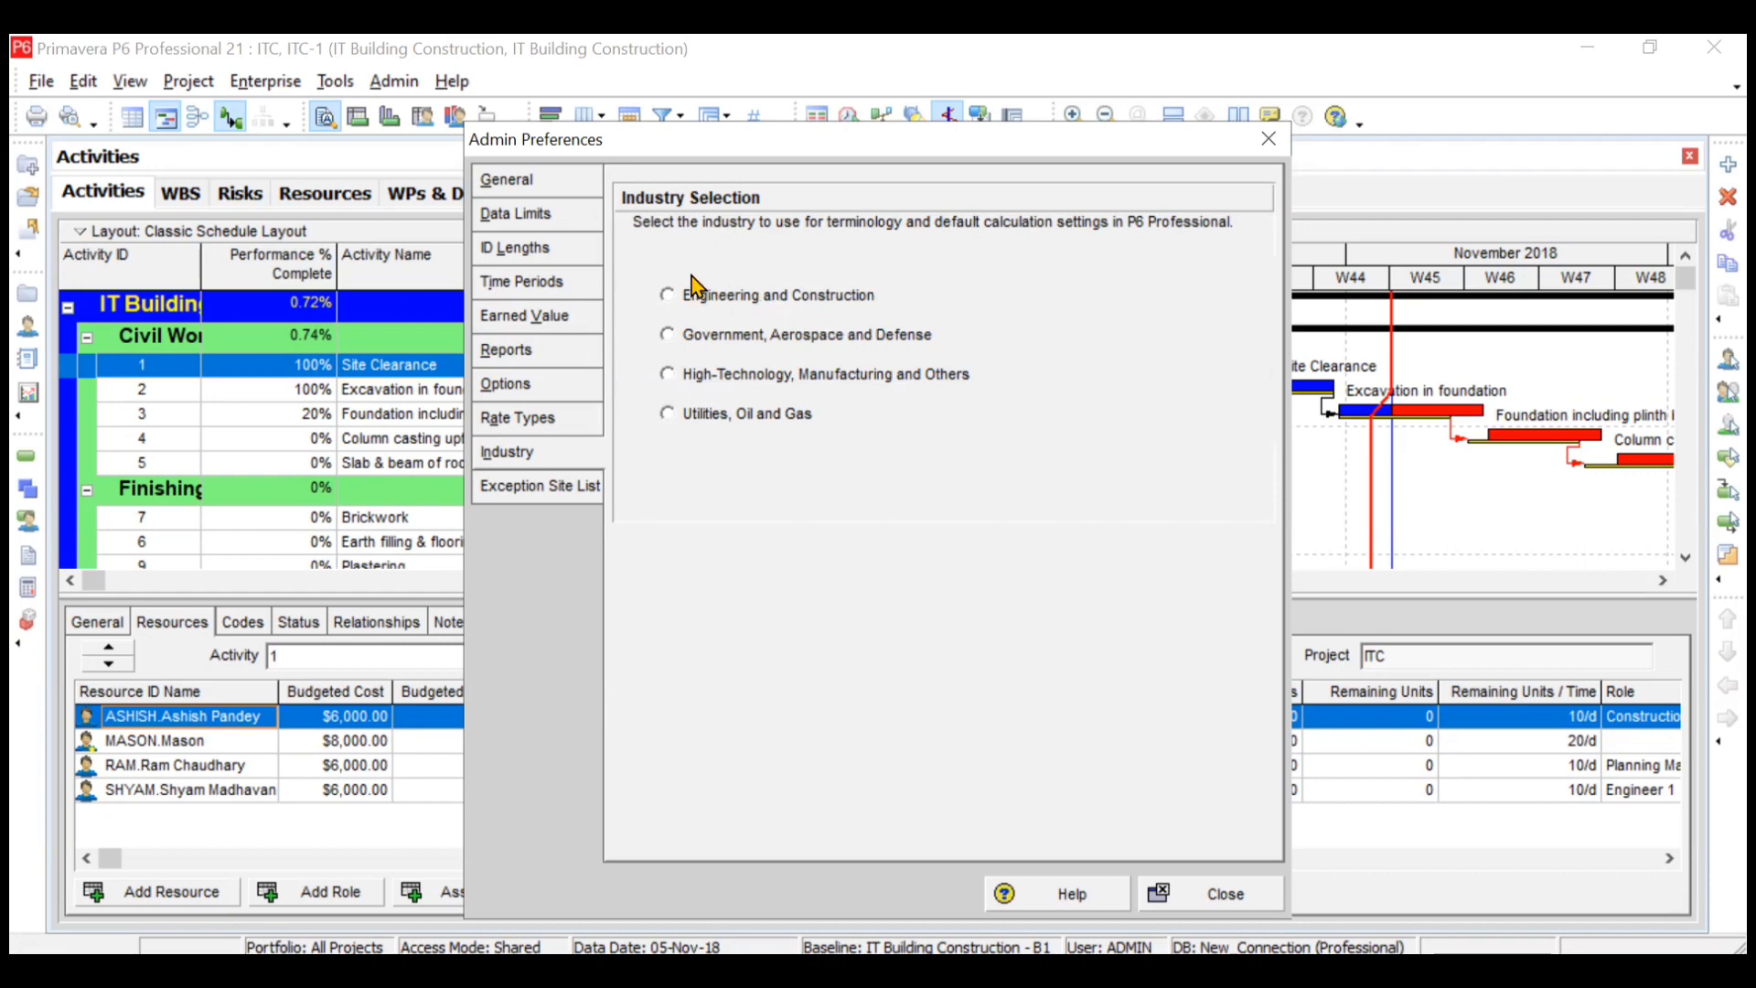
pyautogui.click(670, 297)
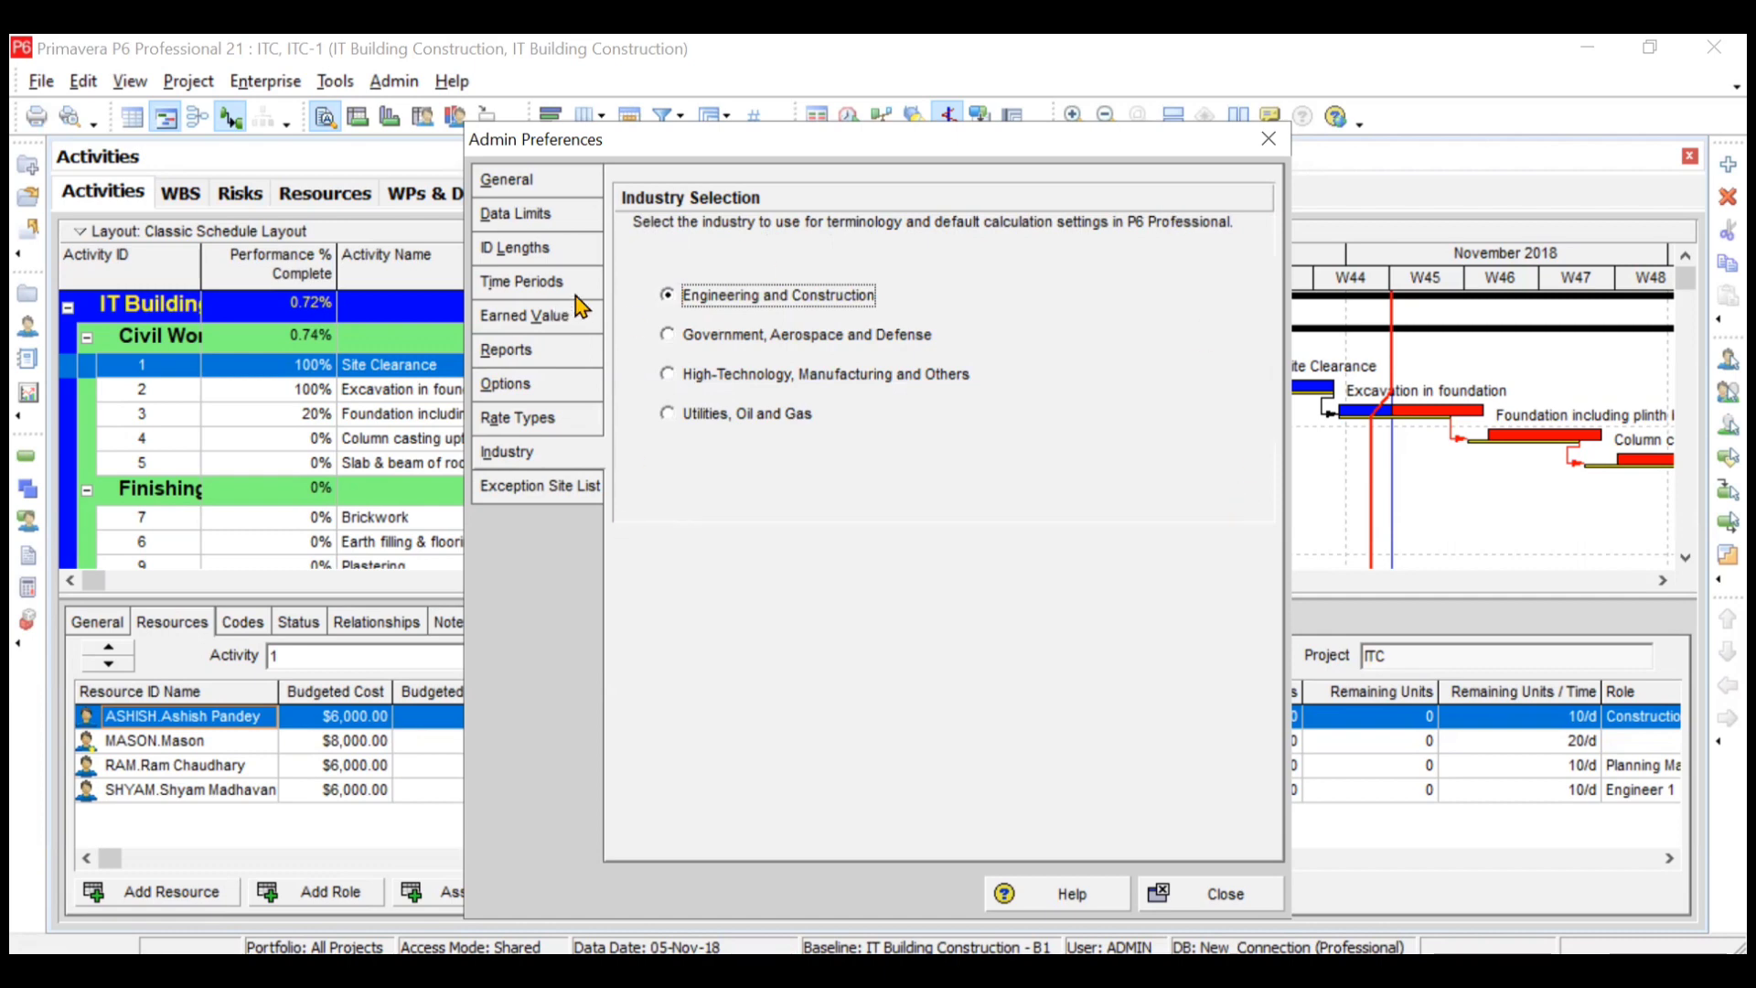
pyautogui.click(590, 485)
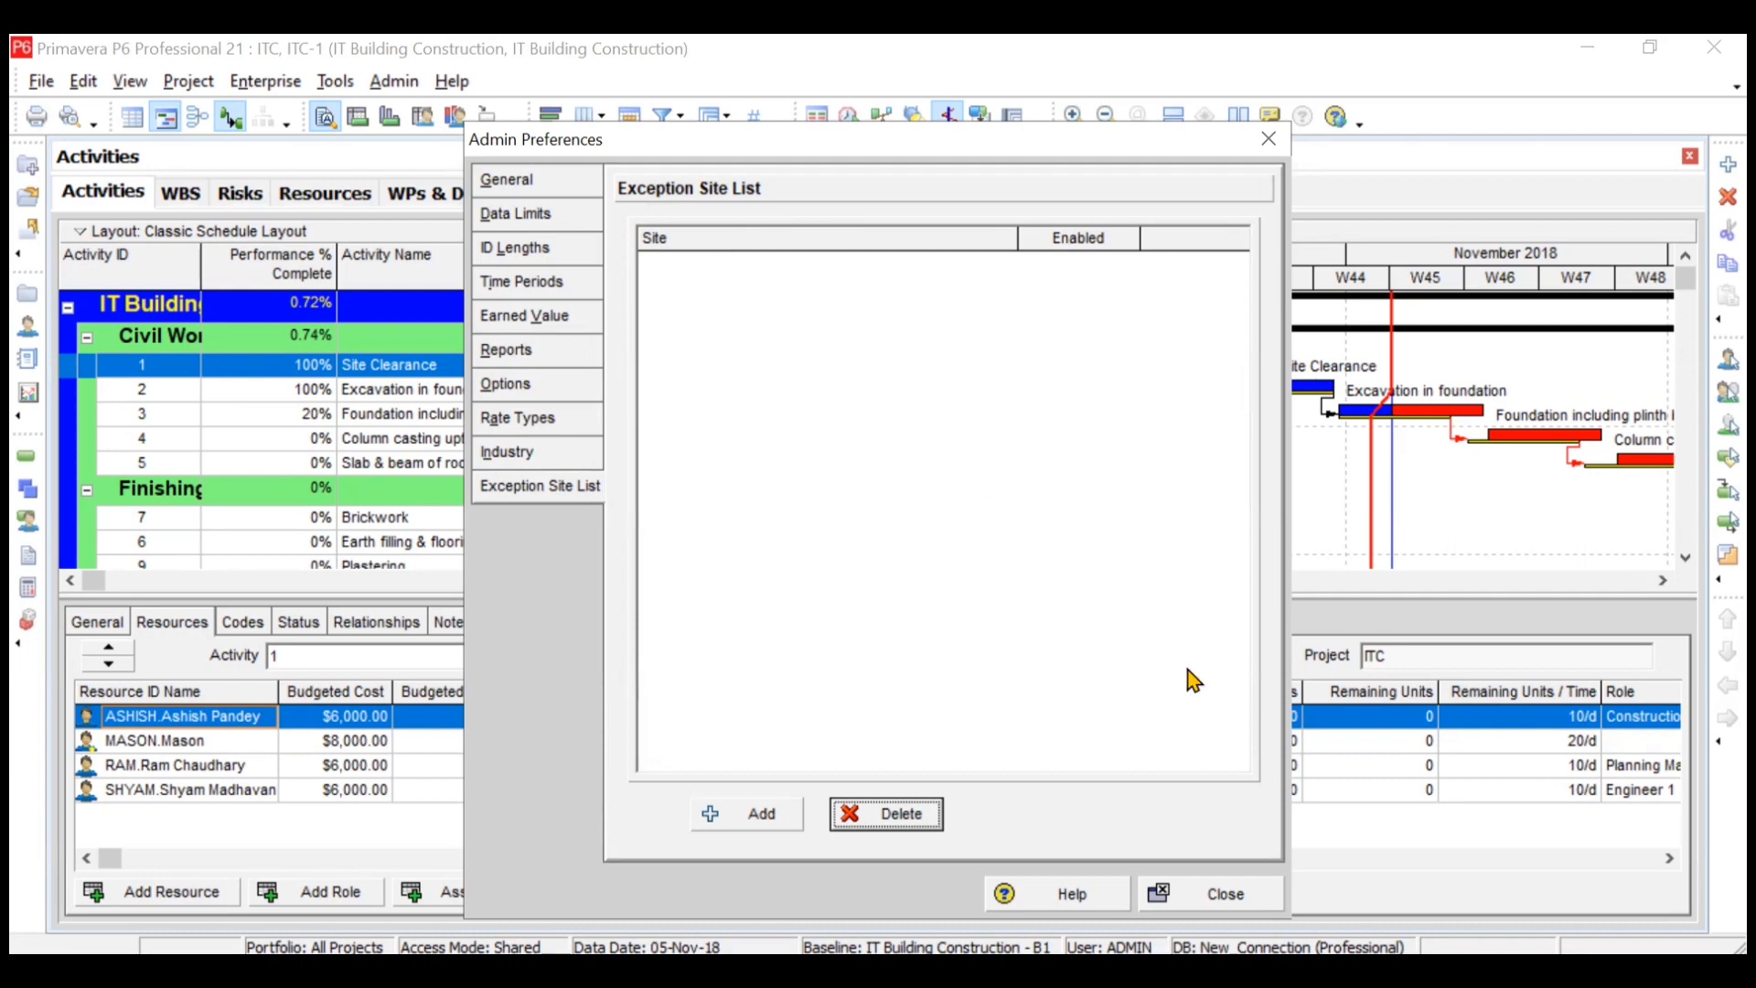
pyautogui.click(1231, 889)
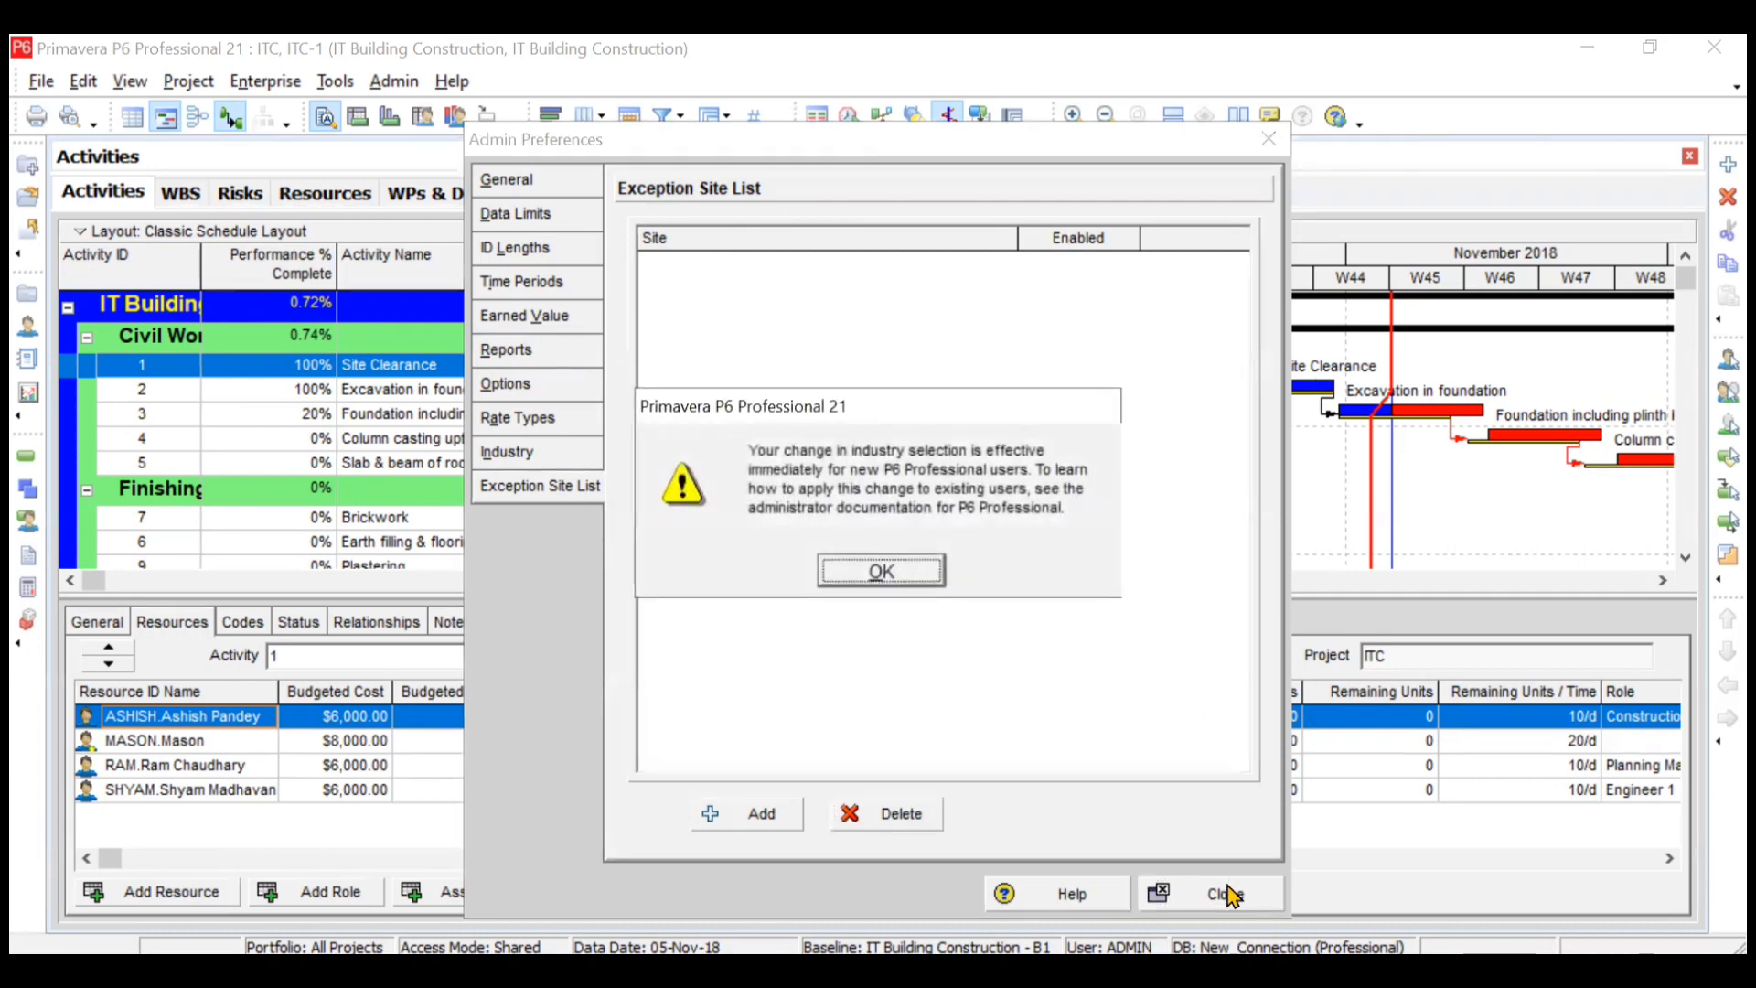